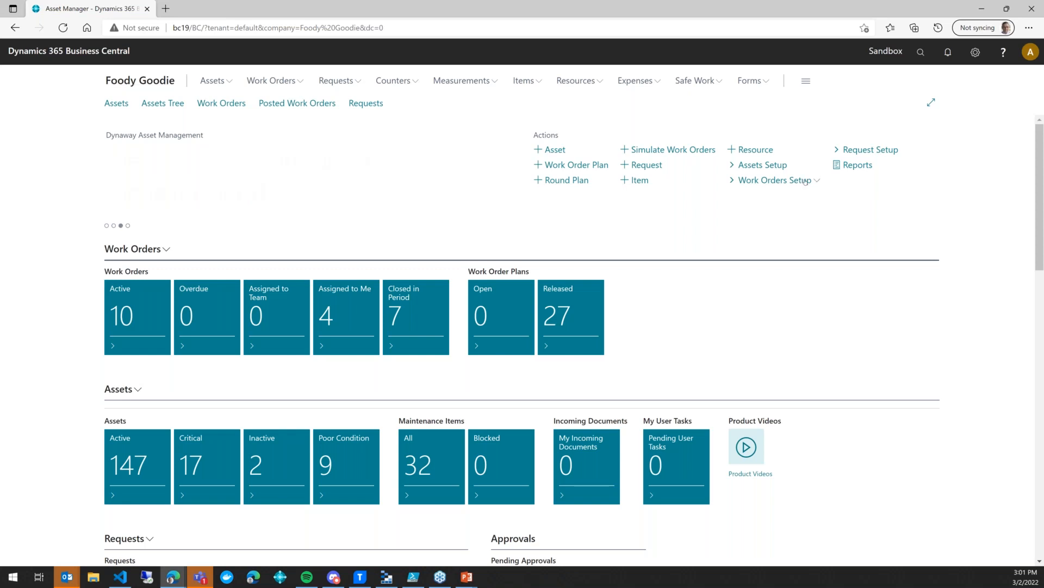
Review the failure problem codes in the work order setup, and return to the role center
{"action": "left_click", "coordinate": [805, 181]}
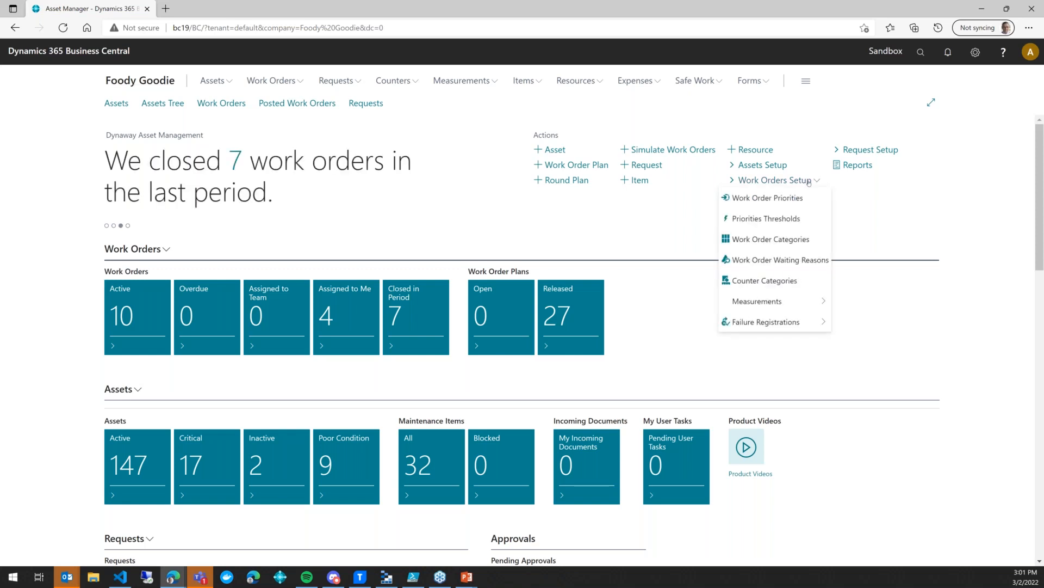
{"action": "mouse_move", "coordinate": [796, 330]}
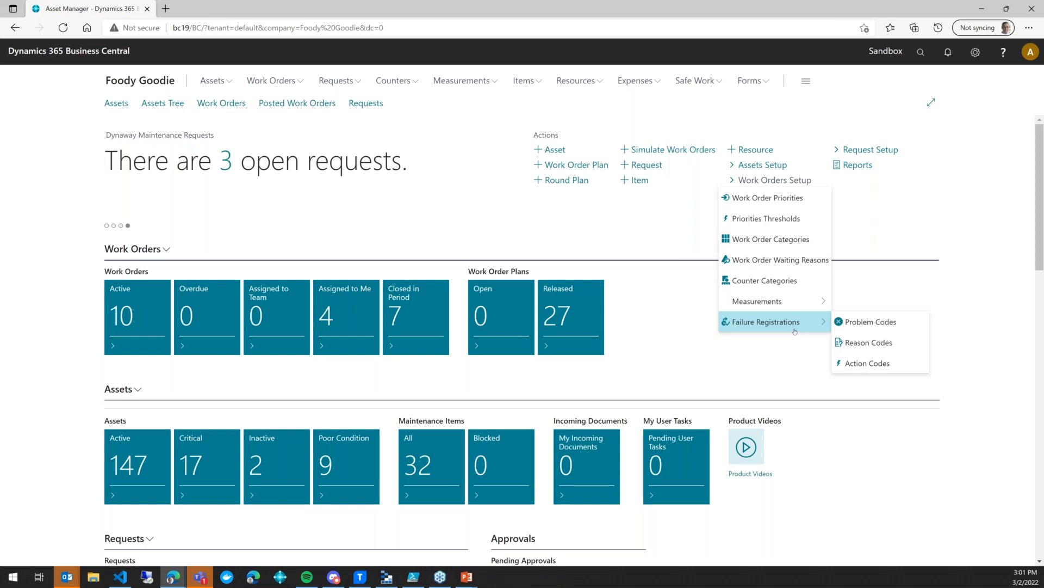
{"action": "left_click", "coordinate": [918, 325]}
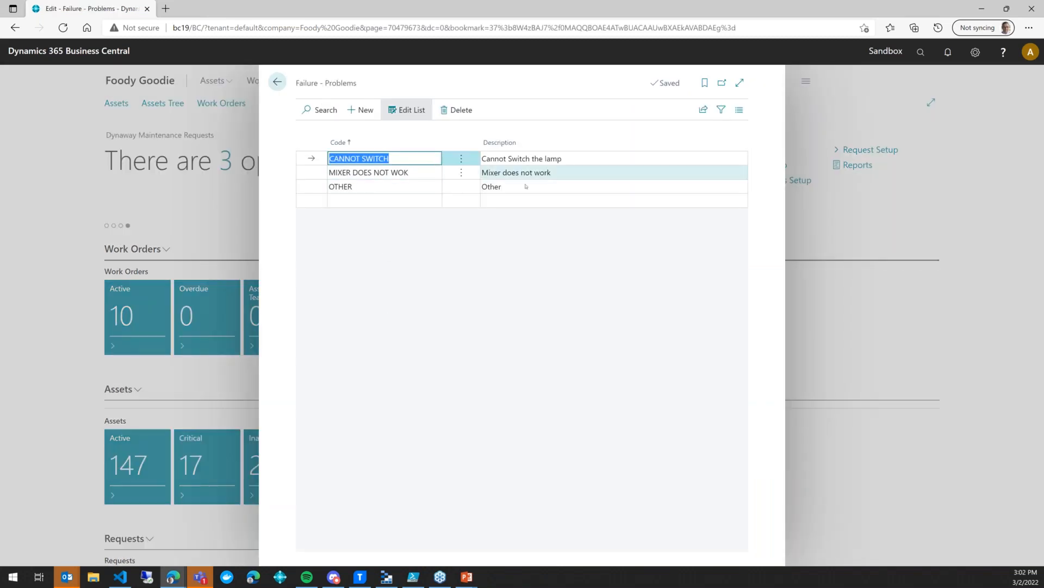
{"action": "left_click", "coordinate": [420, 159]}
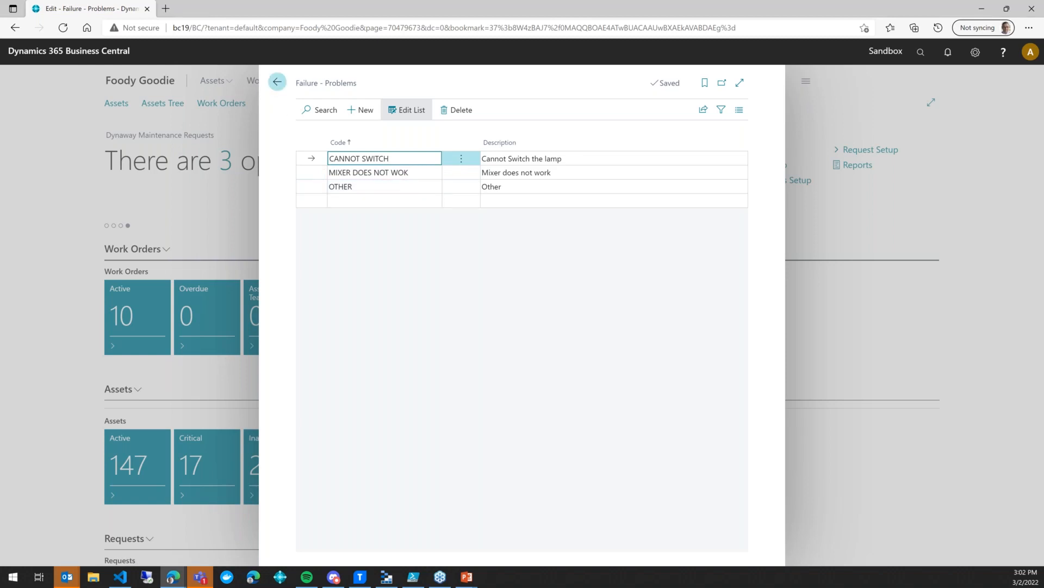
{"action": "left_click", "coordinate": [278, 82]}
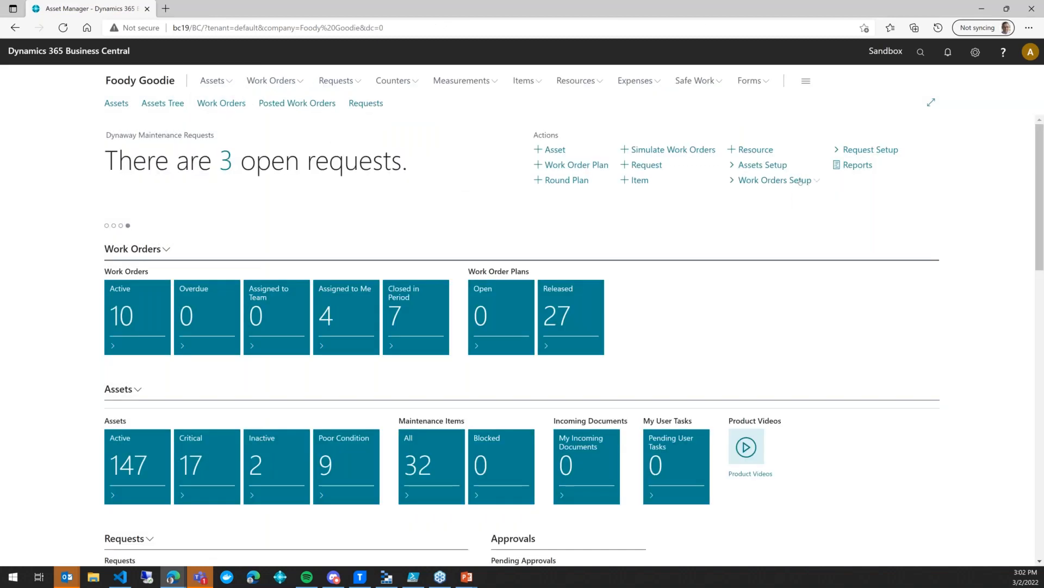
Review the failure reason codes in the work order setup, and return to the role center
{"action": "left_click", "coordinate": [800, 181]}
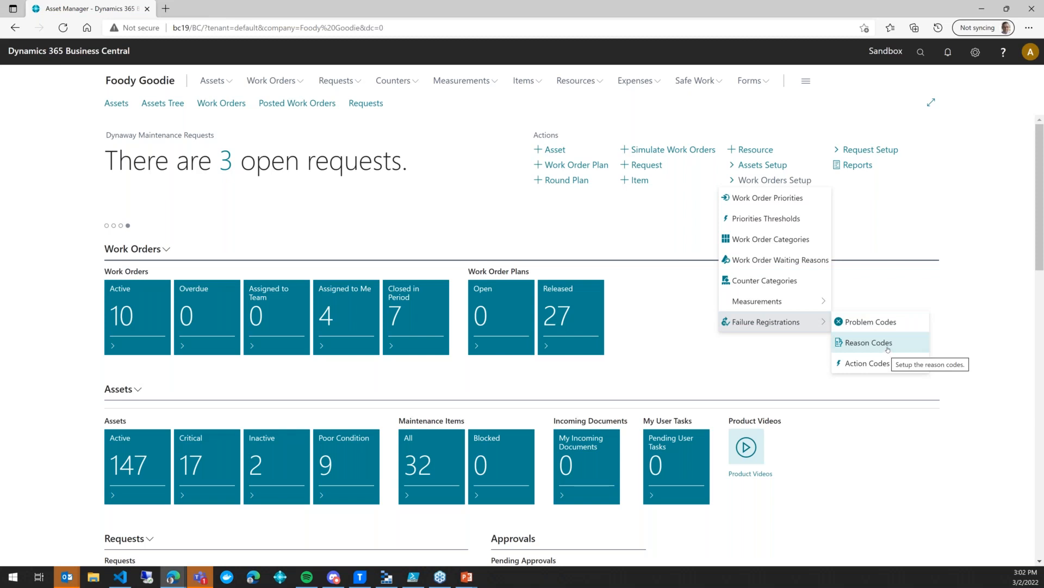
{"action": "left_click", "coordinate": [888, 349]}
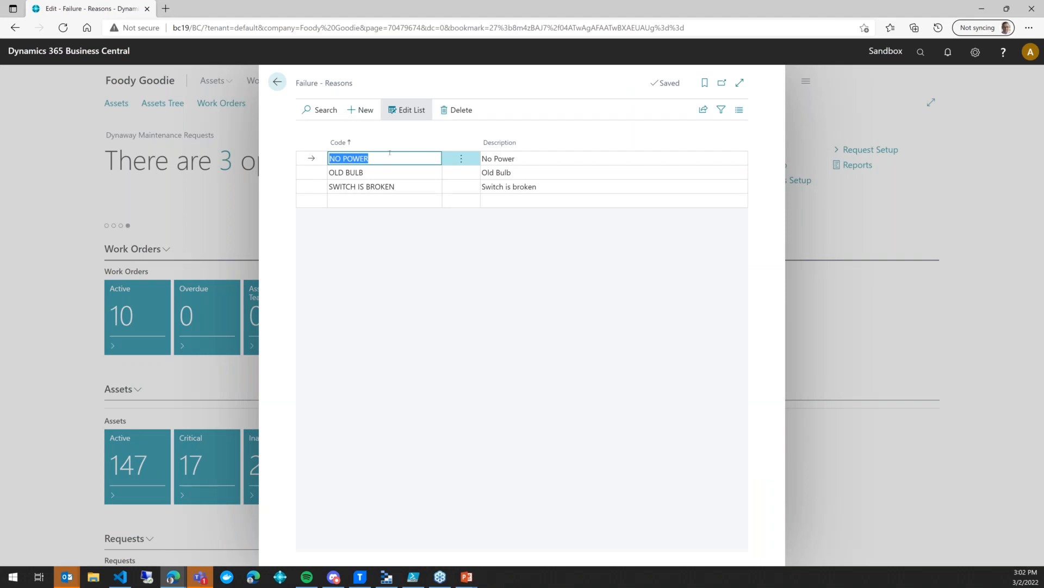
{"action": "left_click", "coordinate": [380, 173]}
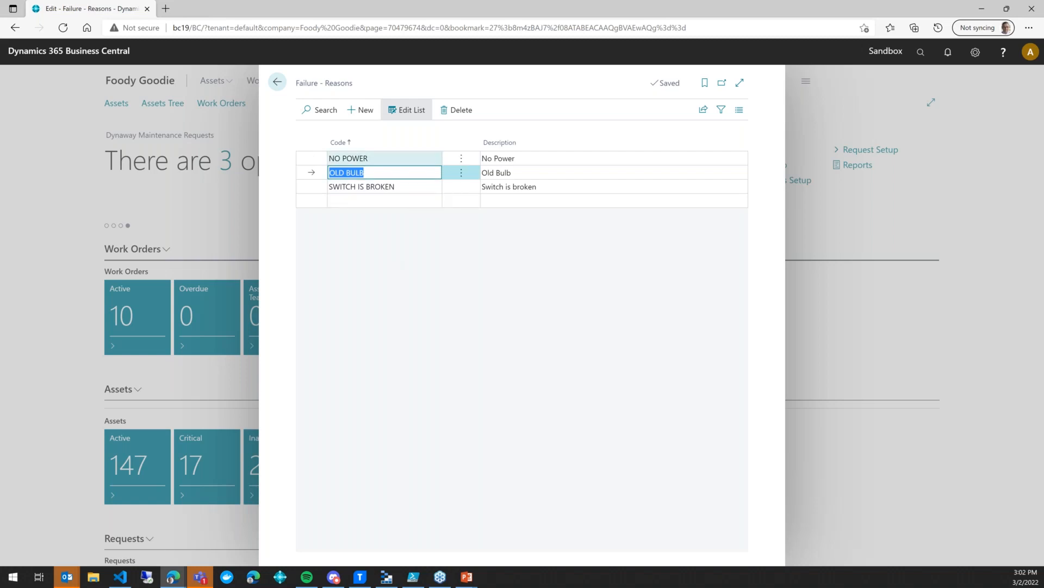
{"action": "left_click", "coordinate": [279, 83]}
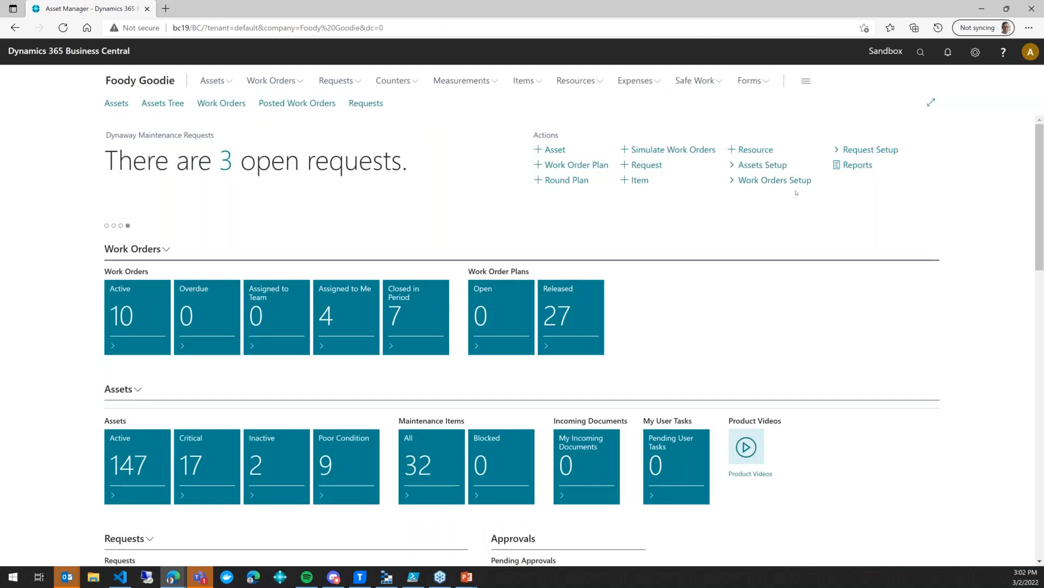
Add an action code OTHER with the description "Other" to the failure action codes, and close the list
{"action": "left_click", "coordinate": [799, 186]}
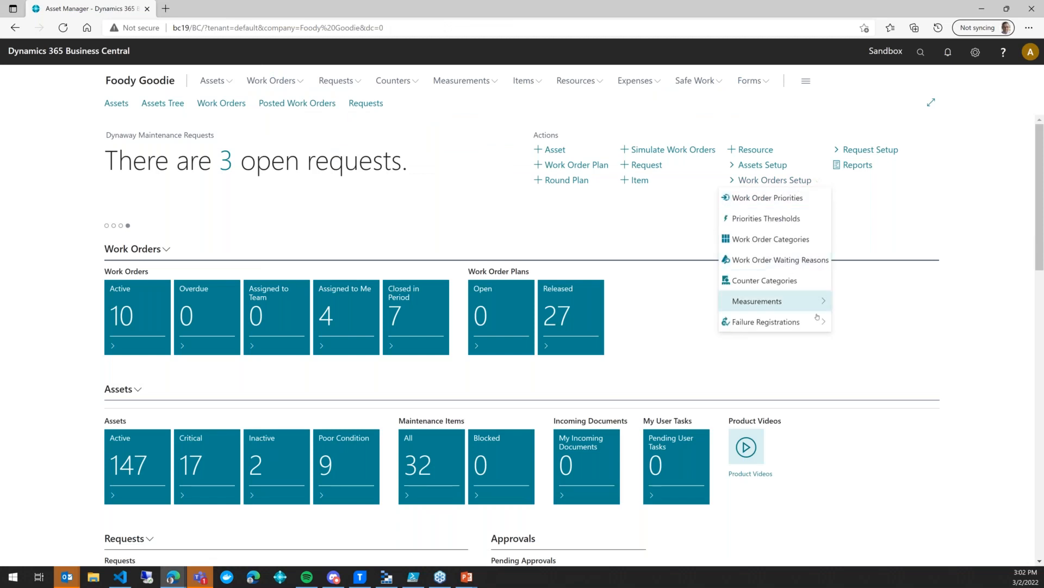
{"action": "mouse_move", "coordinate": [816, 322]}
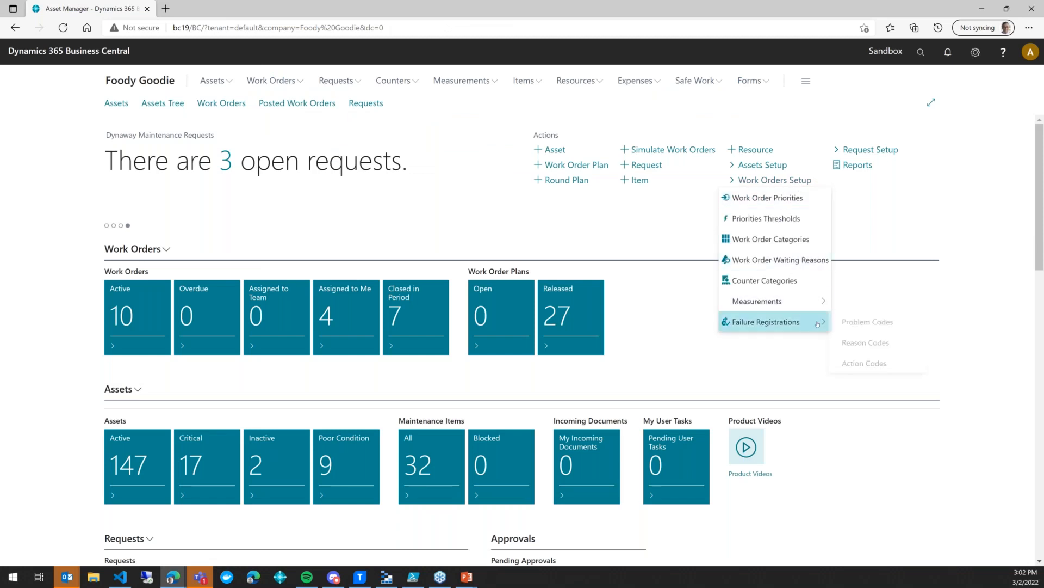
{"action": "left_click", "coordinate": [897, 368]}
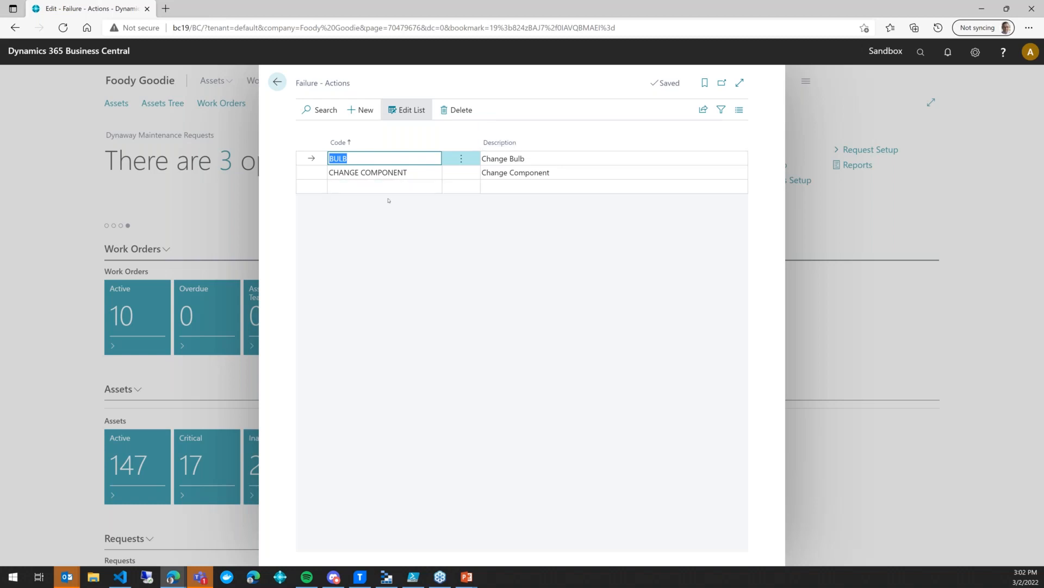
{"action": "left_click", "coordinate": [419, 189]}
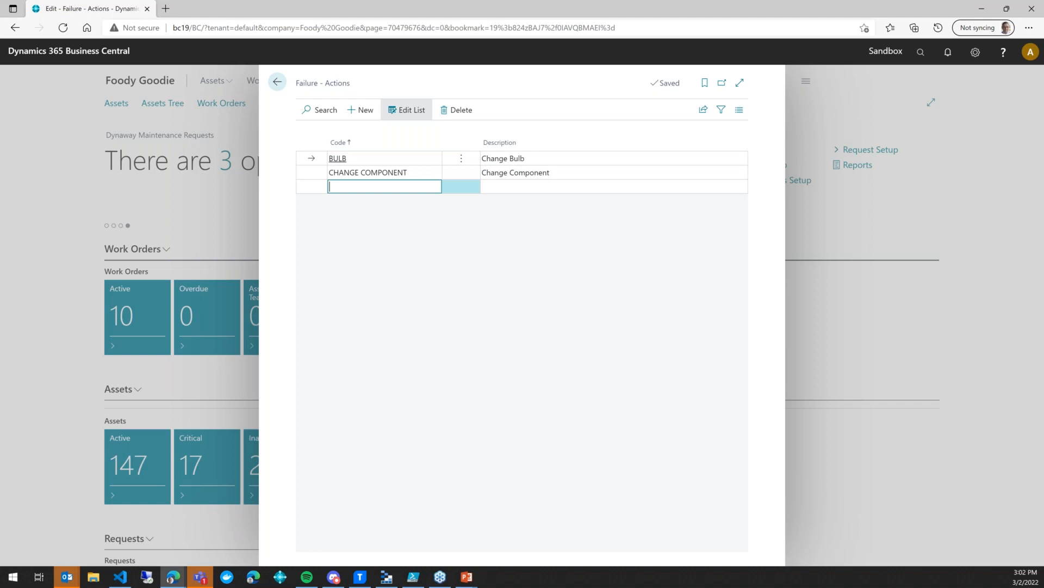
{"action": "type", "text": "Other"}
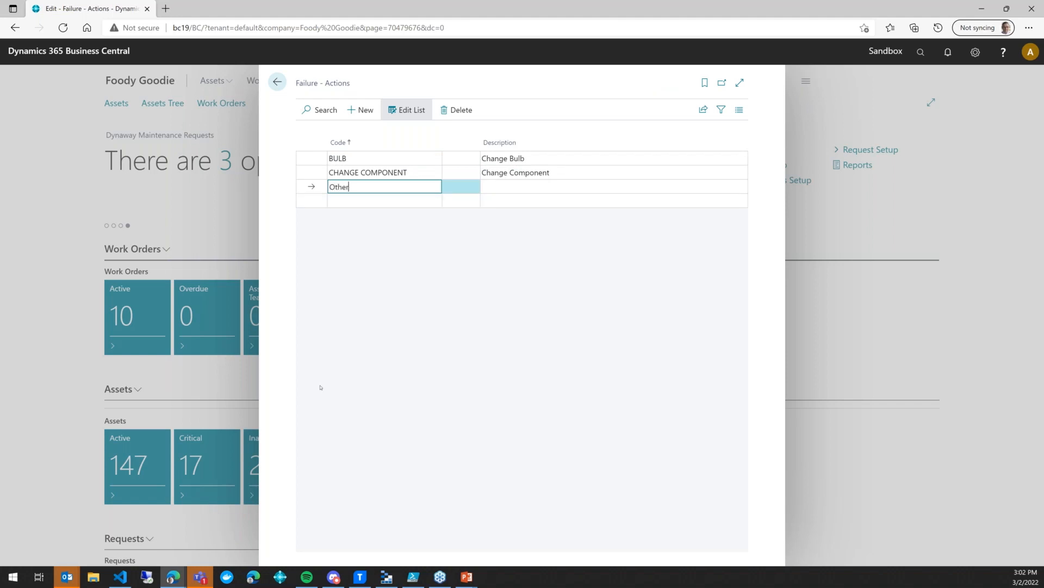
{"action": "key", "text": "Tab"}
{"action": "type", "text": "Other"}
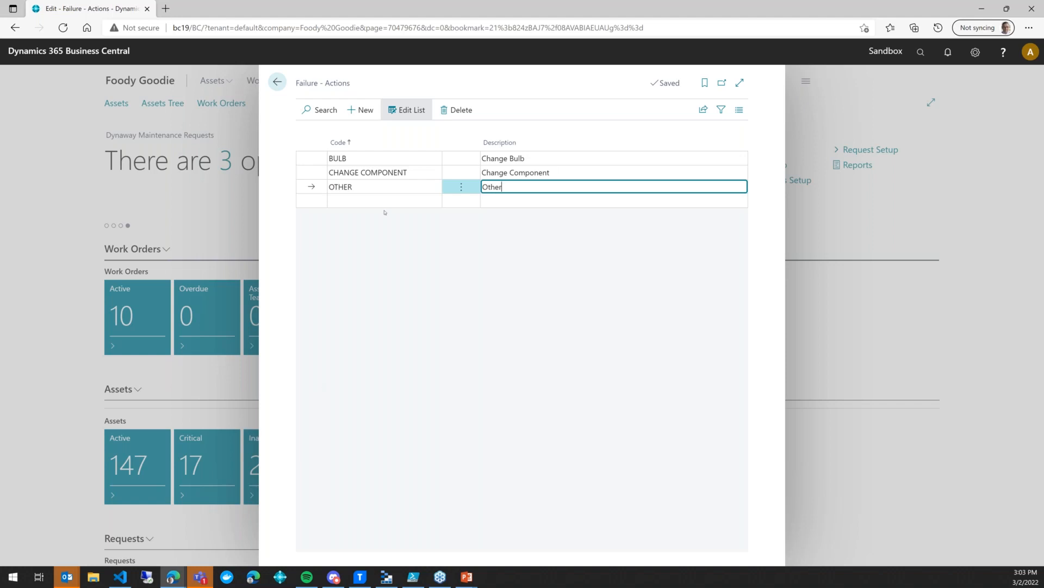
{"action": "left_click", "coordinate": [380, 173]}
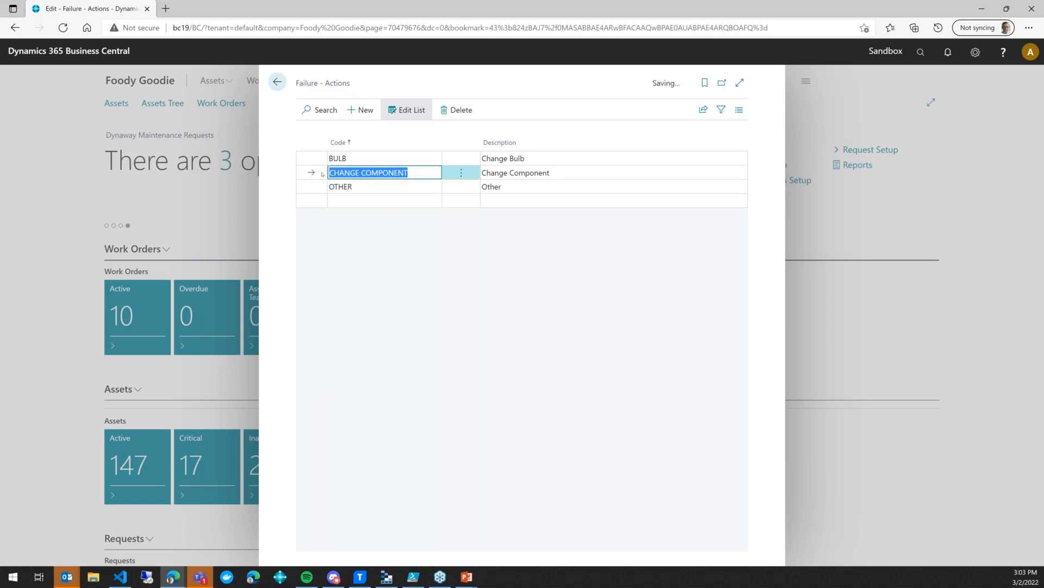
{"action": "left_click", "coordinate": [277, 83]}
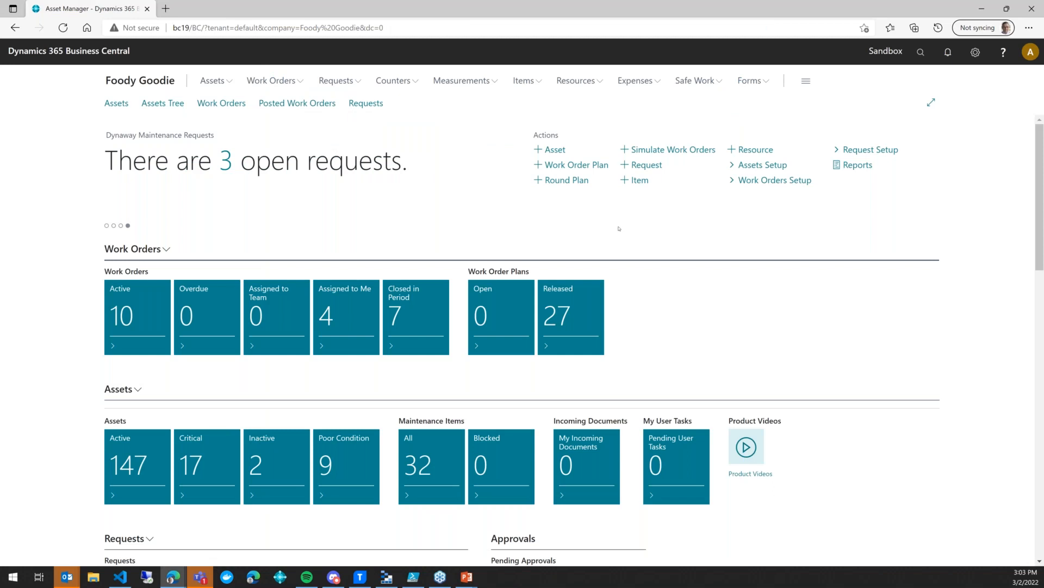
Examine the failure codes assigned to the UV LAMPS asset category on its card, and return to the role center
{"action": "left_click", "coordinate": [782, 165]}
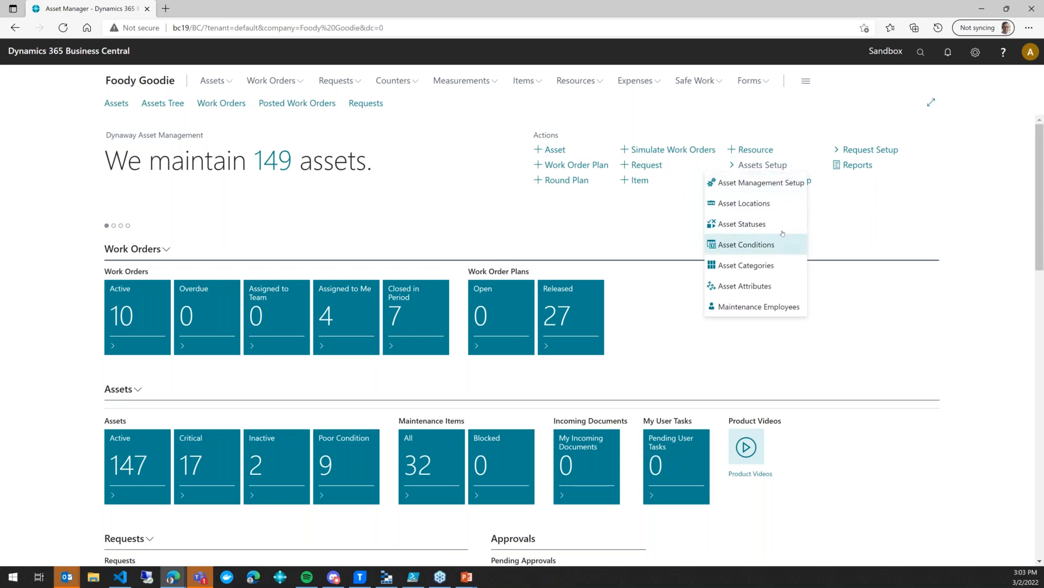
{"action": "left_click", "coordinate": [778, 268]}
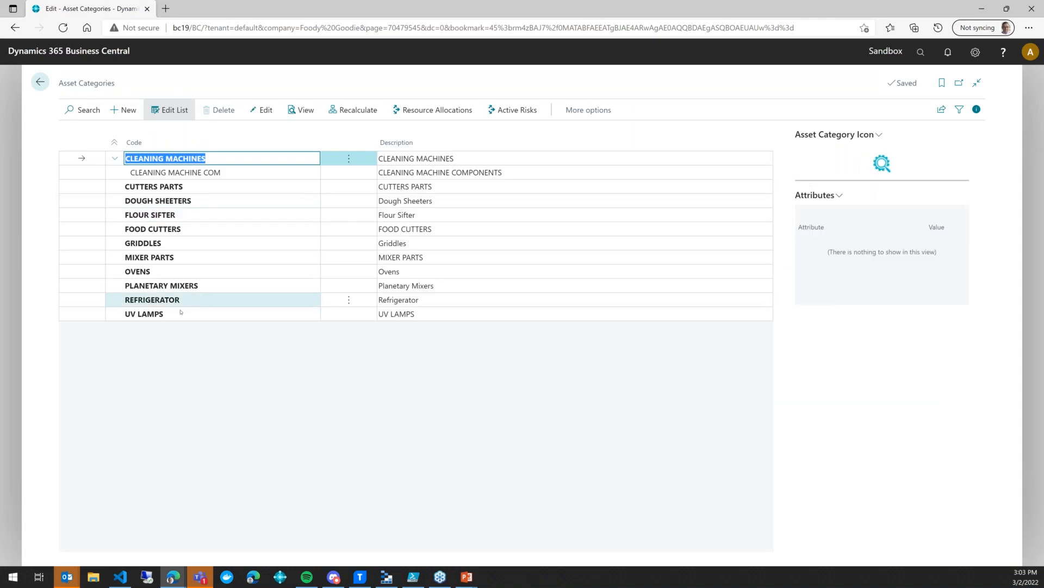
{"action": "left_click", "coordinate": [206, 314]}
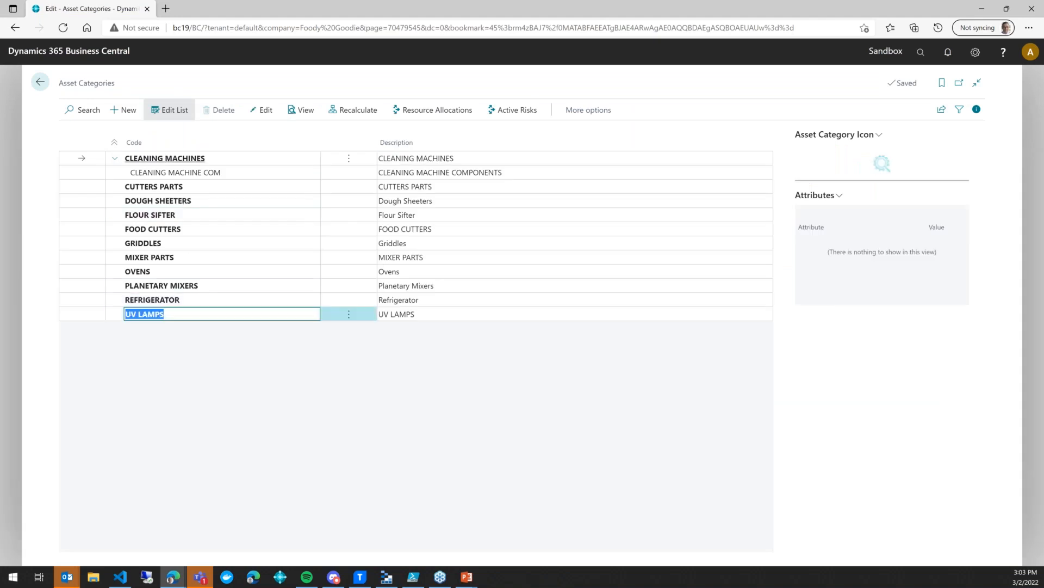
{"action": "left_click", "coordinate": [262, 110]}
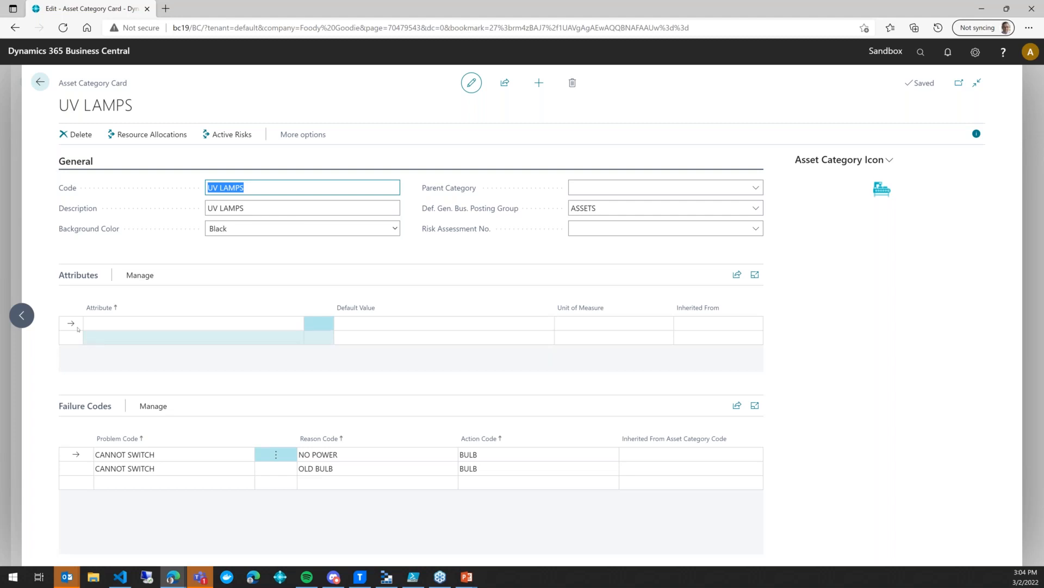
{"action": "left_click", "coordinate": [41, 83]}
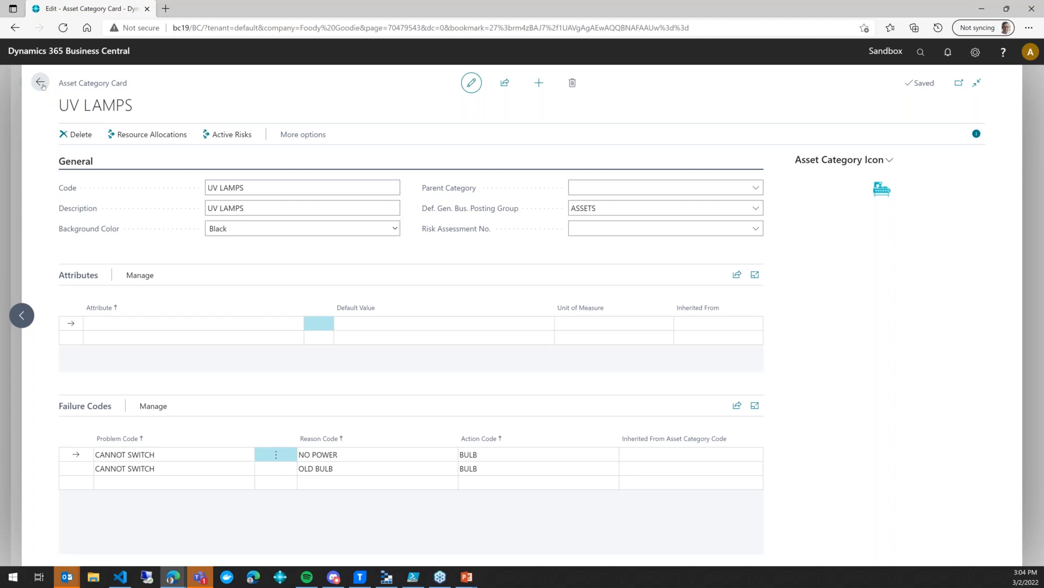
{"action": "left_click", "coordinate": [40, 82]}
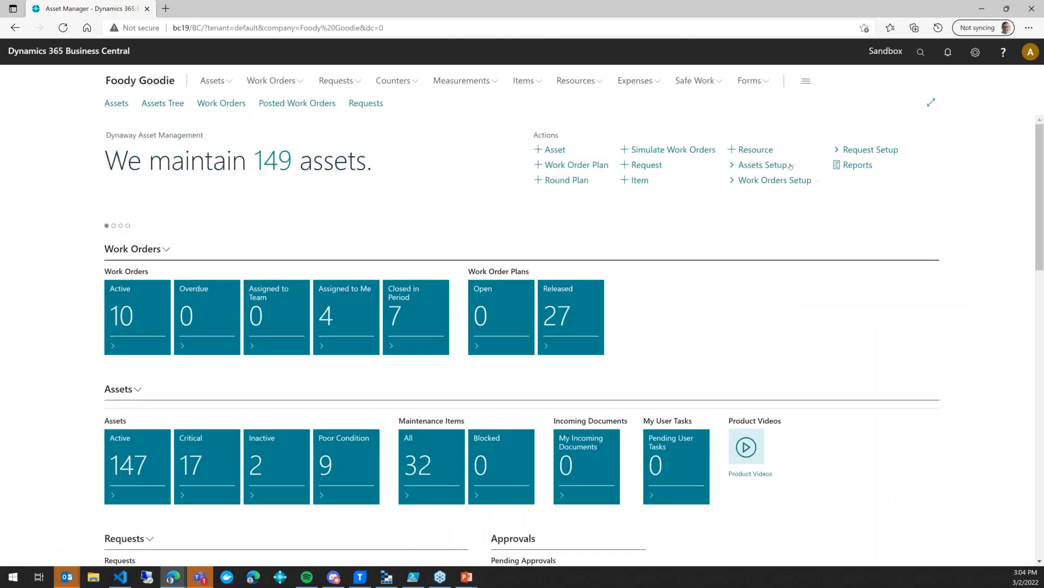
Check the available options for requiring failure reasons on work orders in Asset Management Setup, and close the page
{"action": "left_click", "coordinate": [792, 166]}
{"action": "left_click", "coordinate": [784, 180]}
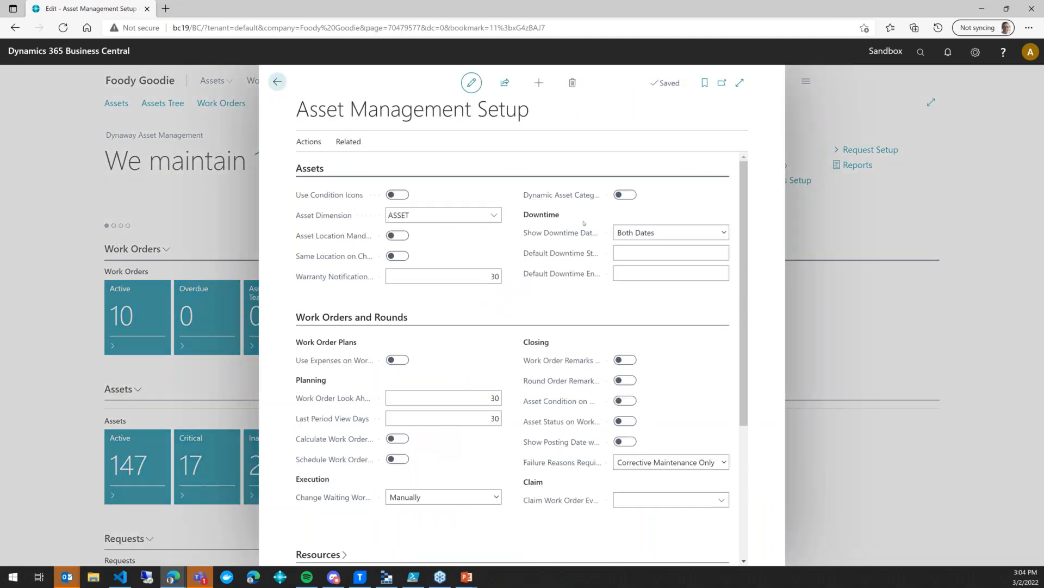
{"action": "scroll", "coordinate": [622, 346], "scroll_direction": "down", "scroll_amount": 1}
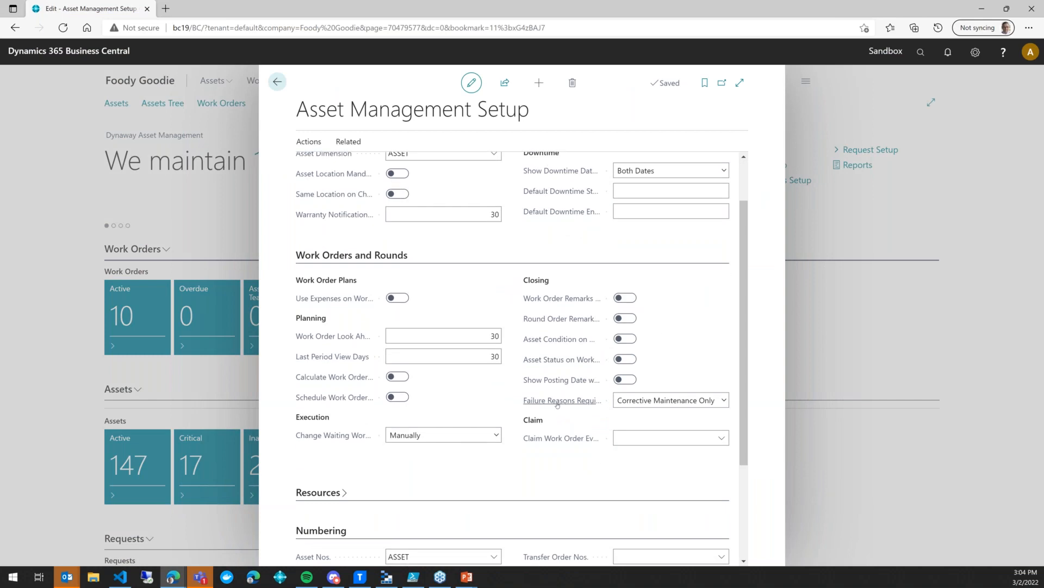
{"action": "mouse_move", "coordinate": [557, 403]}
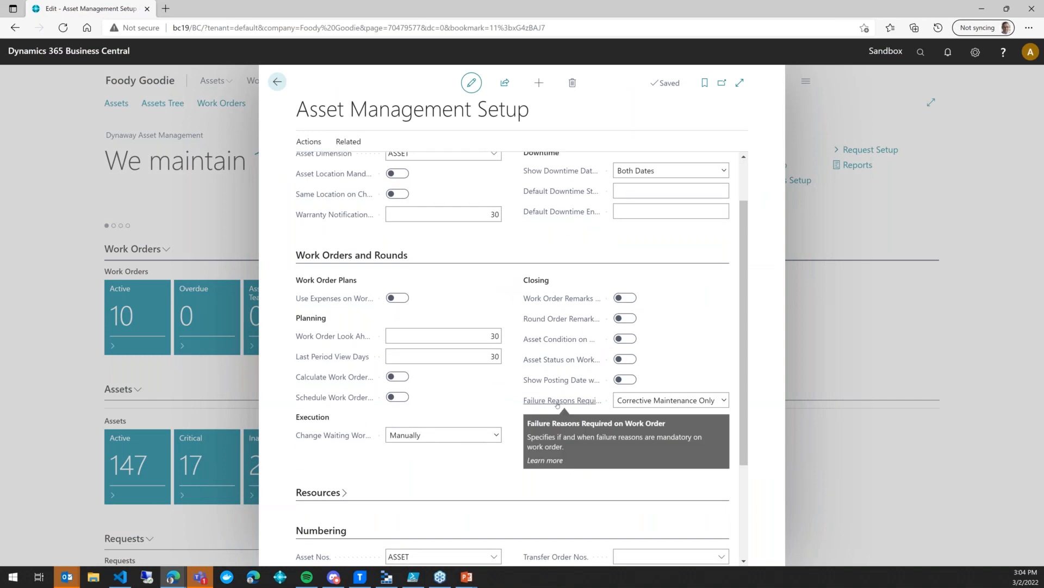
{"action": "left_click", "coordinate": [656, 400]}
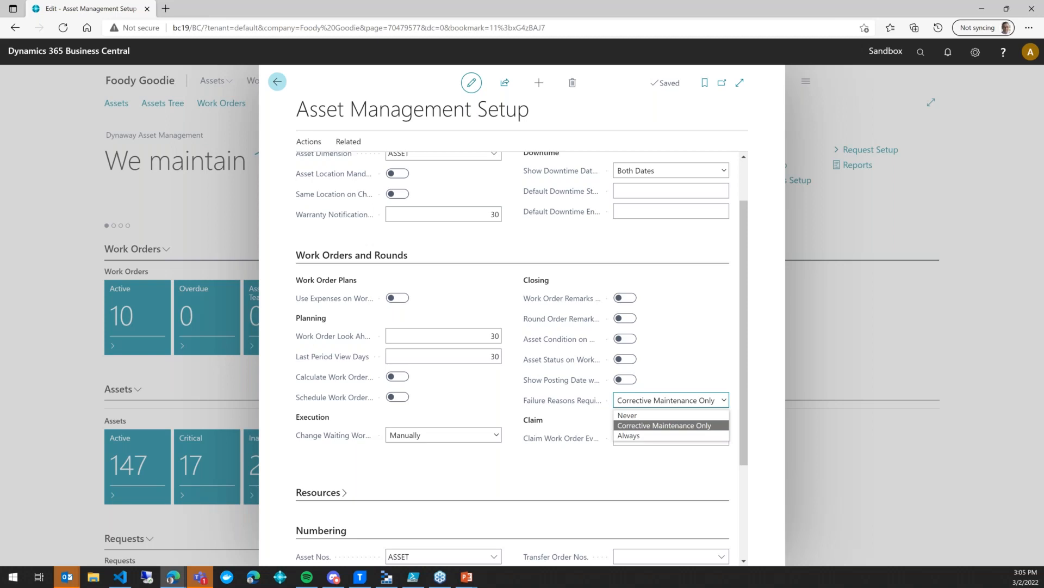
{"action": "left_click", "coordinate": [277, 81]}
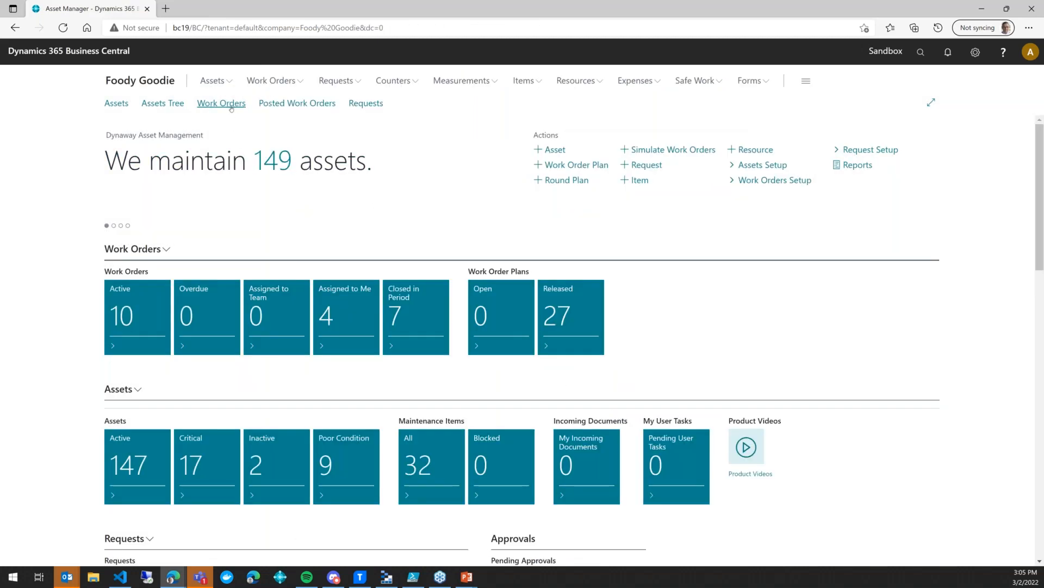
Start a one-off work order for asset A000014, under Lamps at Hall 1 - Offices in the Assets Tree
{"action": "left_click", "coordinate": [231, 82]}
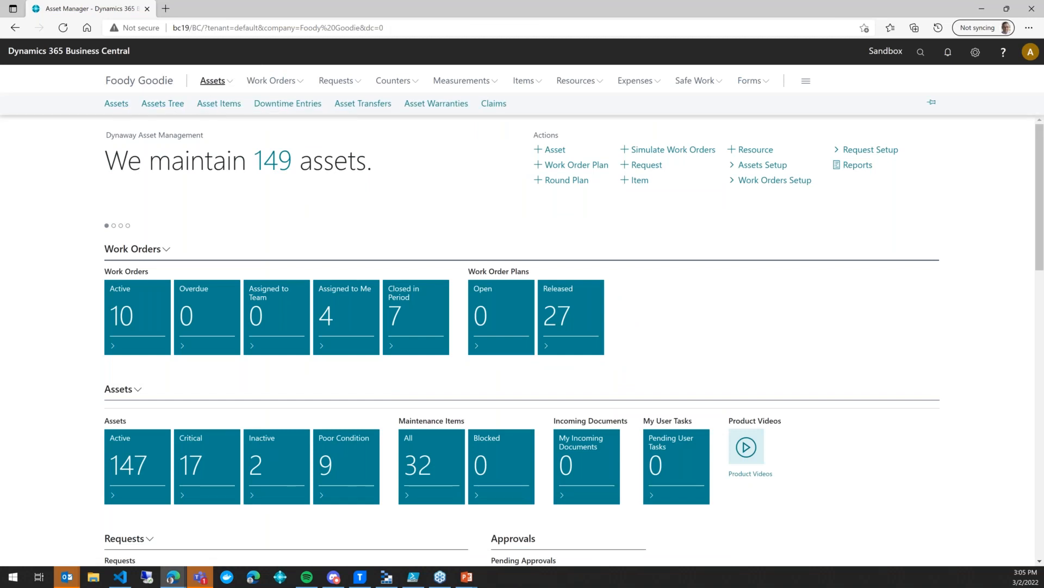
{"action": "left_click", "coordinate": [162, 103]}
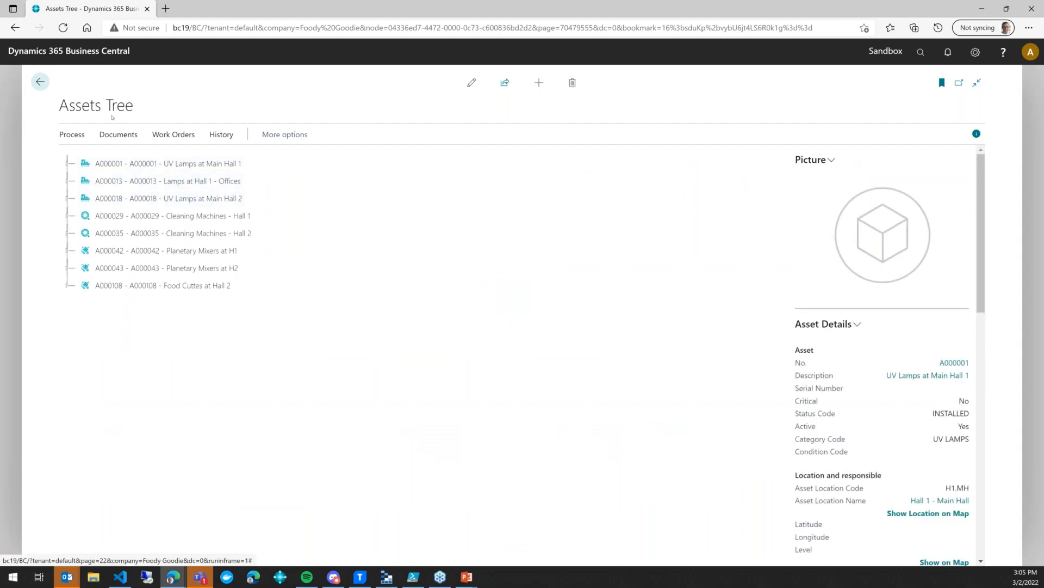
{"action": "left_click", "coordinate": [66, 180]}
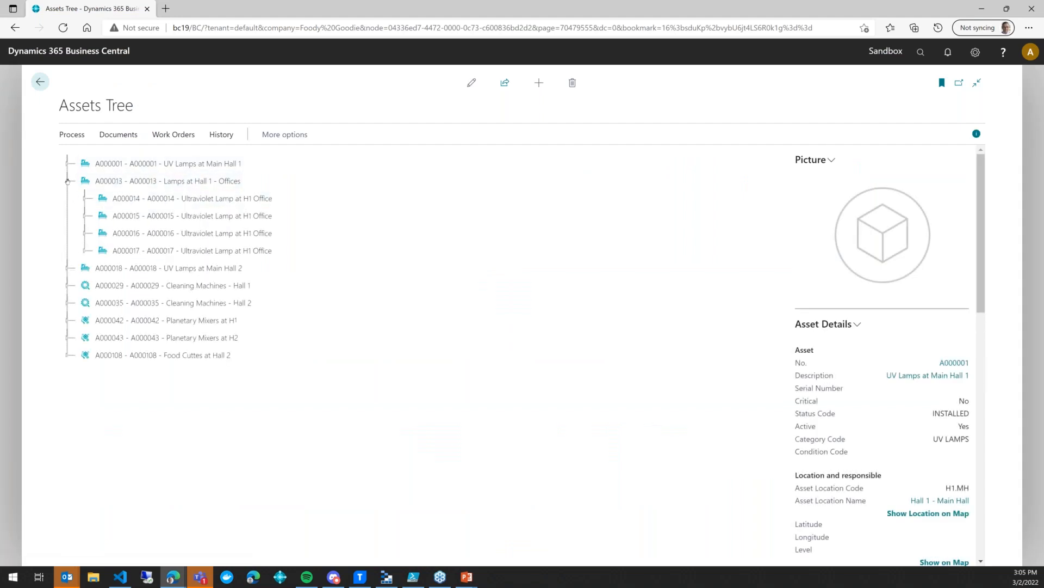
{"action": "right_click", "coordinate": [249, 204]}
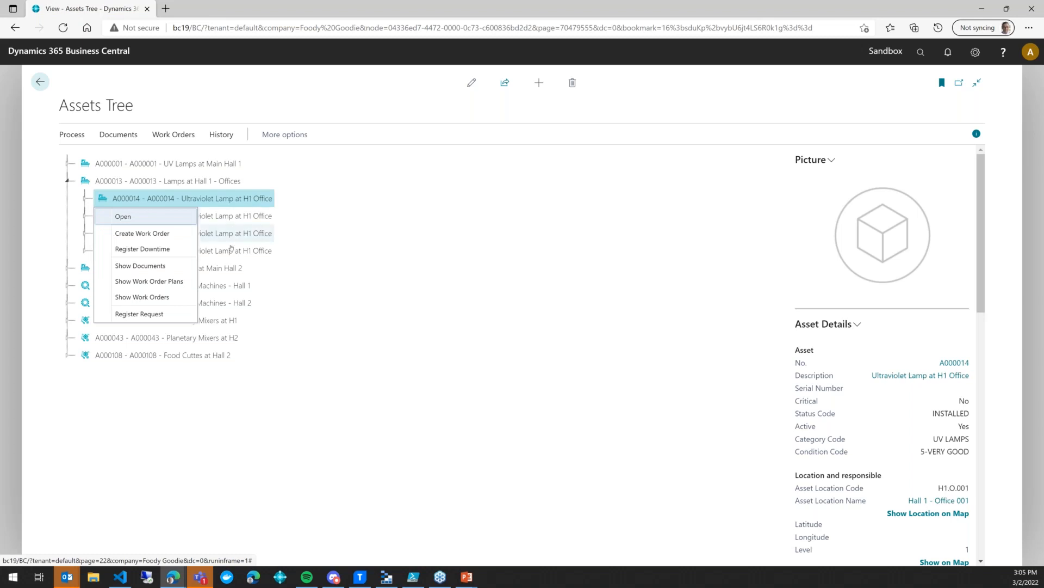
{"action": "left_click", "coordinate": [166, 234]}
Create the one-off work order with the description "Change the bulb" and category code LAMP CHANGE
{"action": "left_click", "coordinate": [577, 289]}
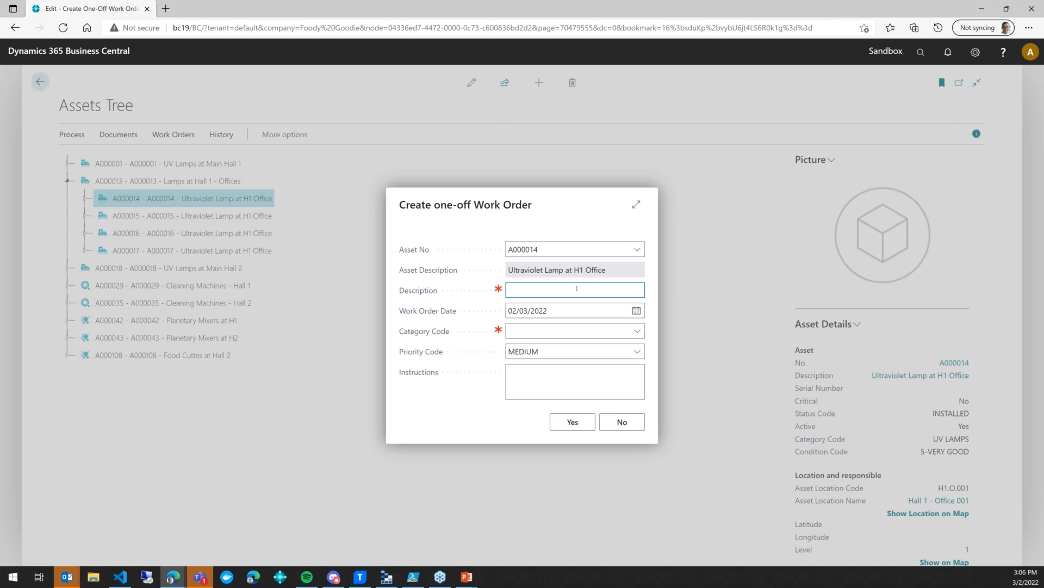
{"action": "type", "text": "Change the bulb"}
{"action": "left_click", "coordinate": [637, 331]}
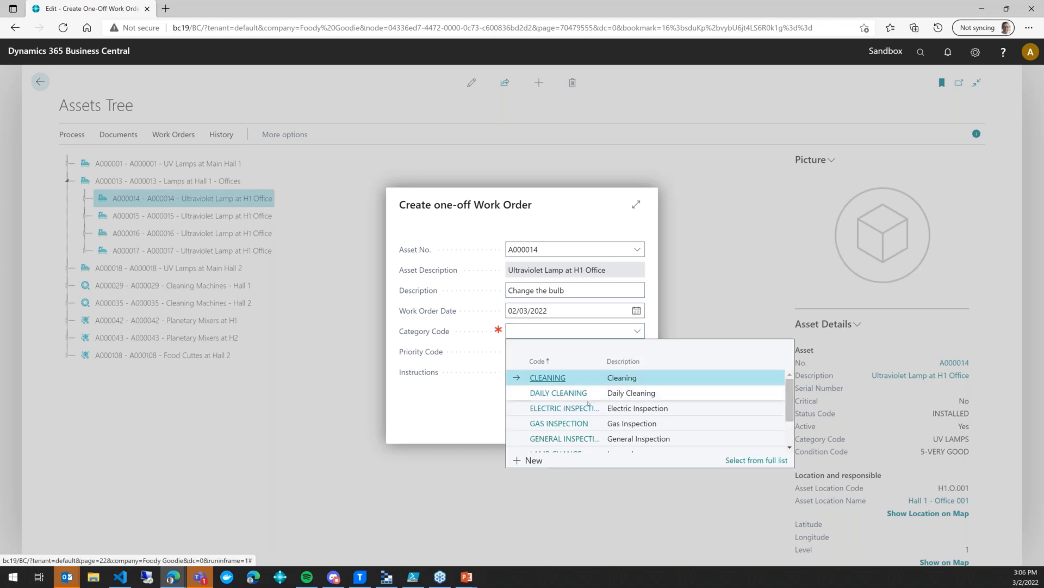
{"action": "scroll", "coordinate": [571, 416], "scroll_direction": "down", "scroll_amount": 1}
{"action": "left_click", "coordinate": [571, 417]}
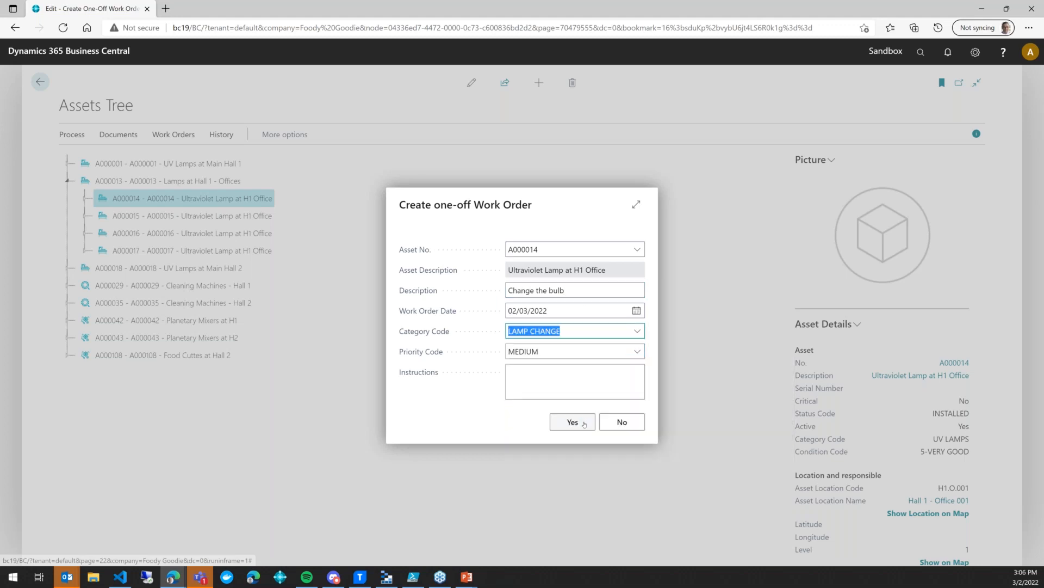
{"action": "left_click", "coordinate": [573, 422]}
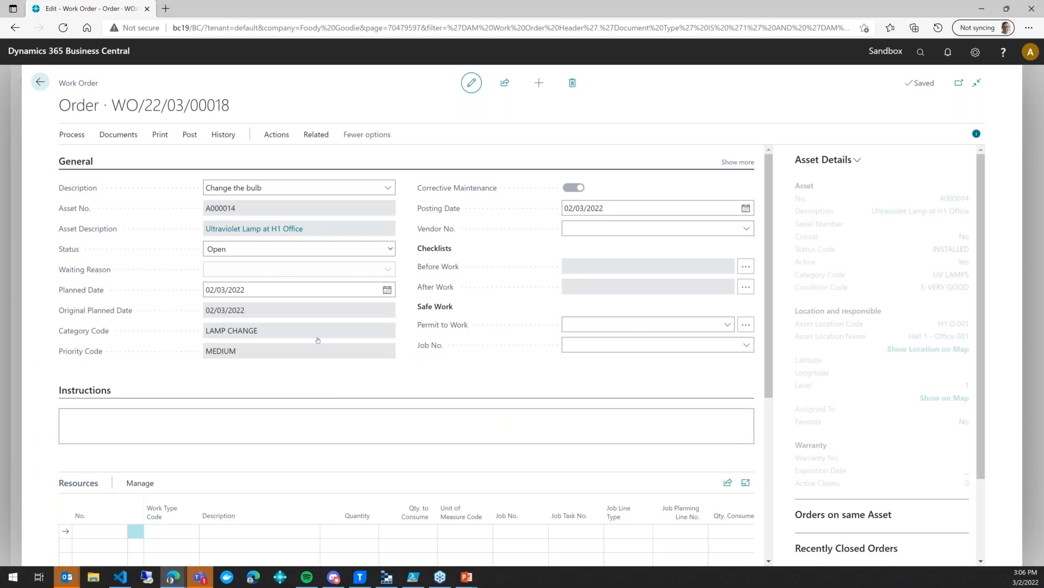
Add resource DC to the work order's Resources with work type PART REPLA and a quantity of 1
{"action": "scroll", "coordinate": [315, 322], "scroll_direction": "down", "scroll_amount": 2}
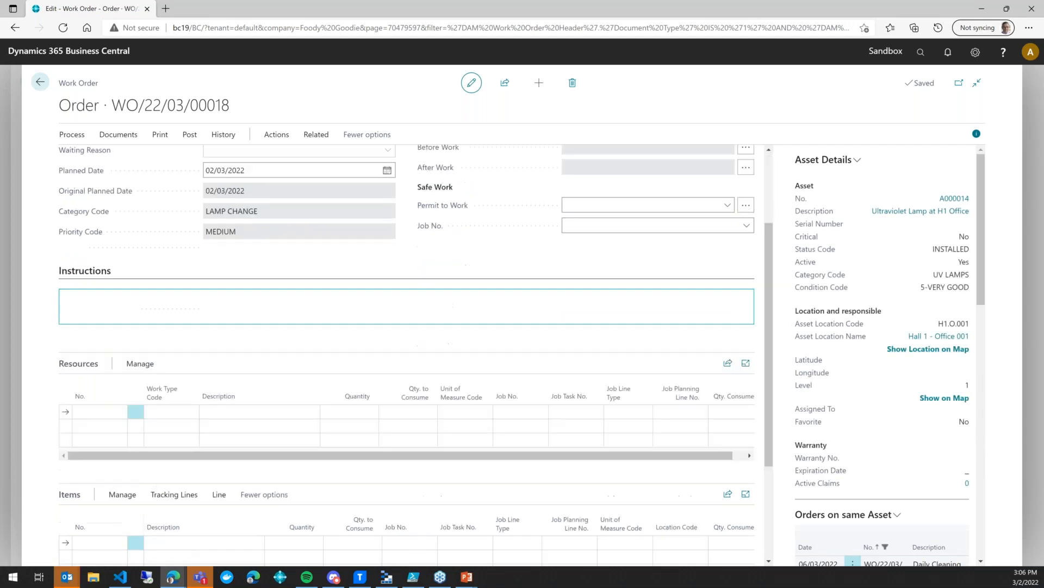
{"action": "left_click", "coordinate": [103, 406]}
{"action": "left_click", "coordinate": [120, 405]}
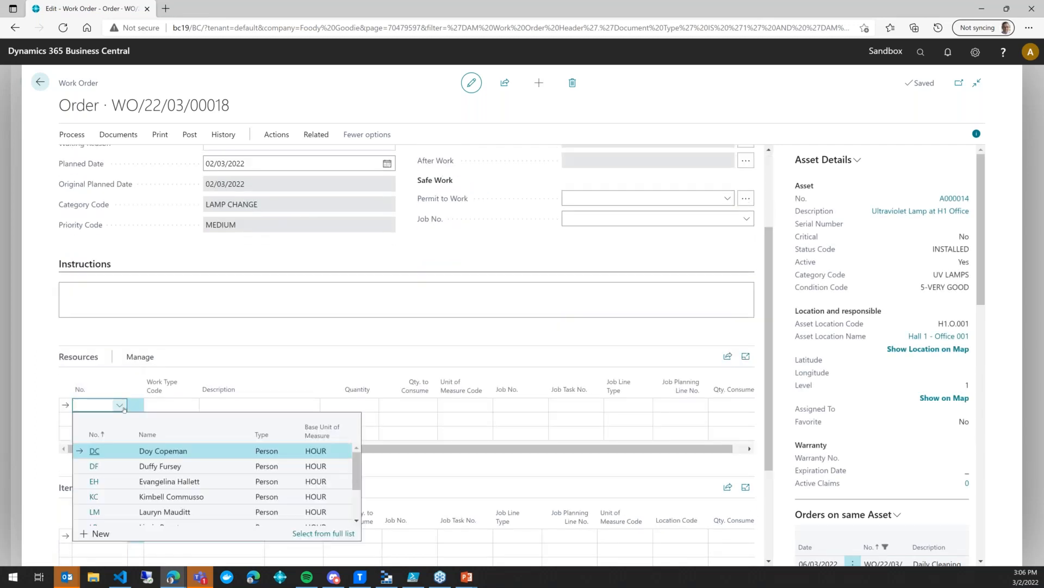
{"action": "left_click", "coordinate": [105, 449]}
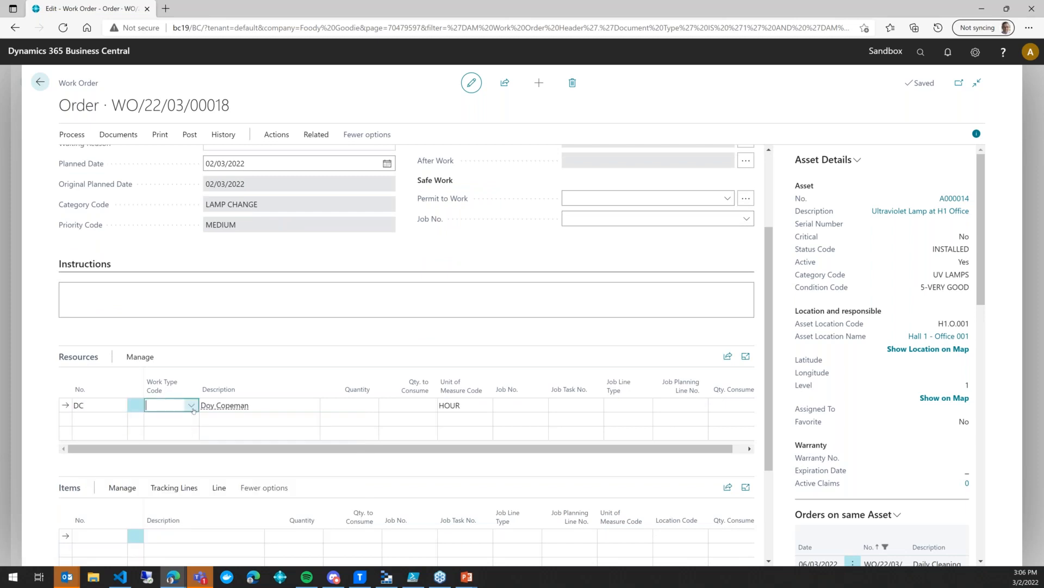
{"action": "left_click", "coordinate": [192, 406]}
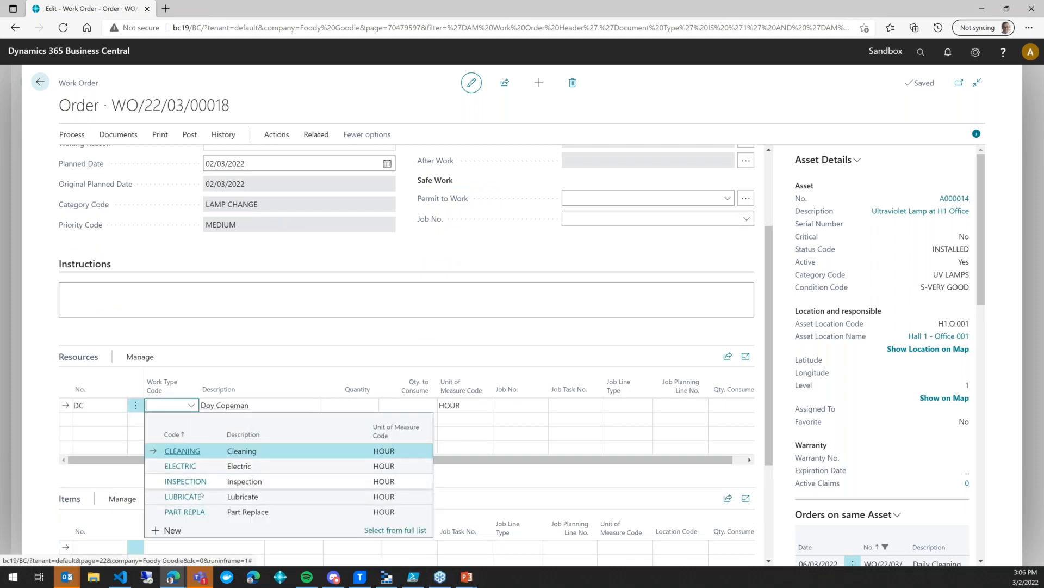
{"action": "left_click", "coordinate": [205, 510]}
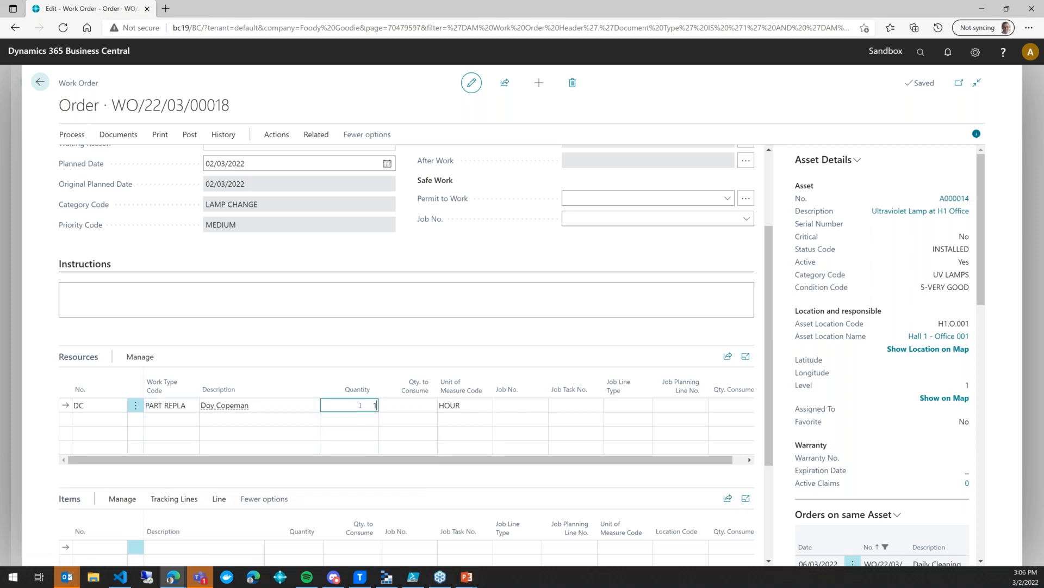
{"action": "key", "text": "Tab"}
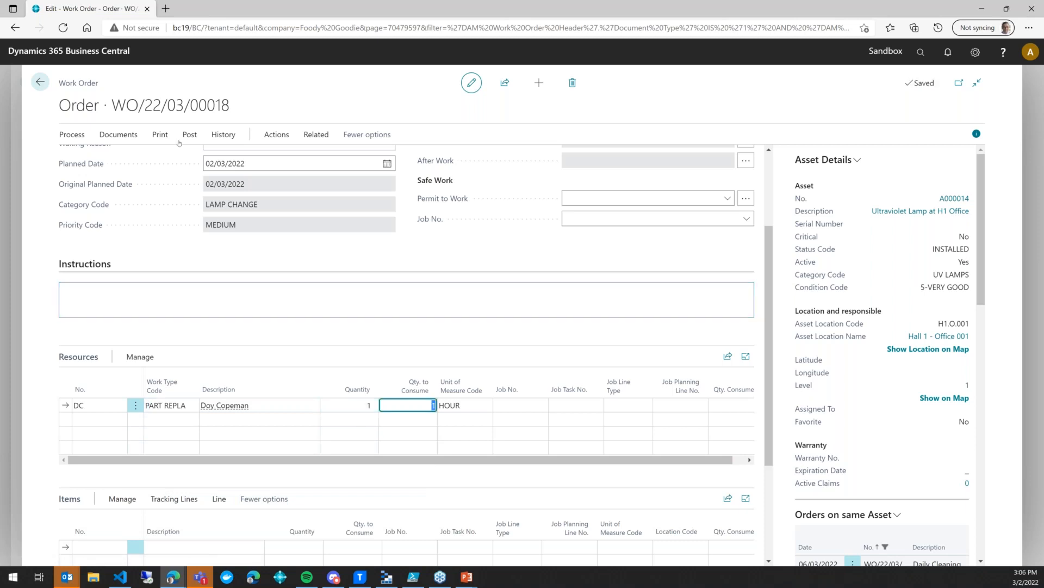
Run posting for the bulb change work order with the Post & Close option
{"action": "left_click", "coordinate": [188, 138]}
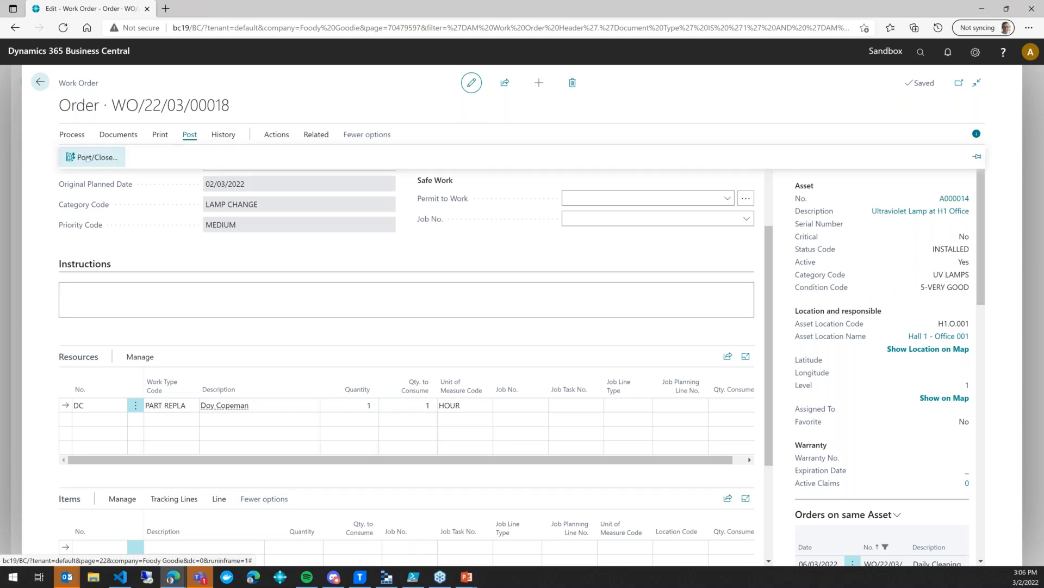
{"action": "left_click", "coordinate": [87, 158]}
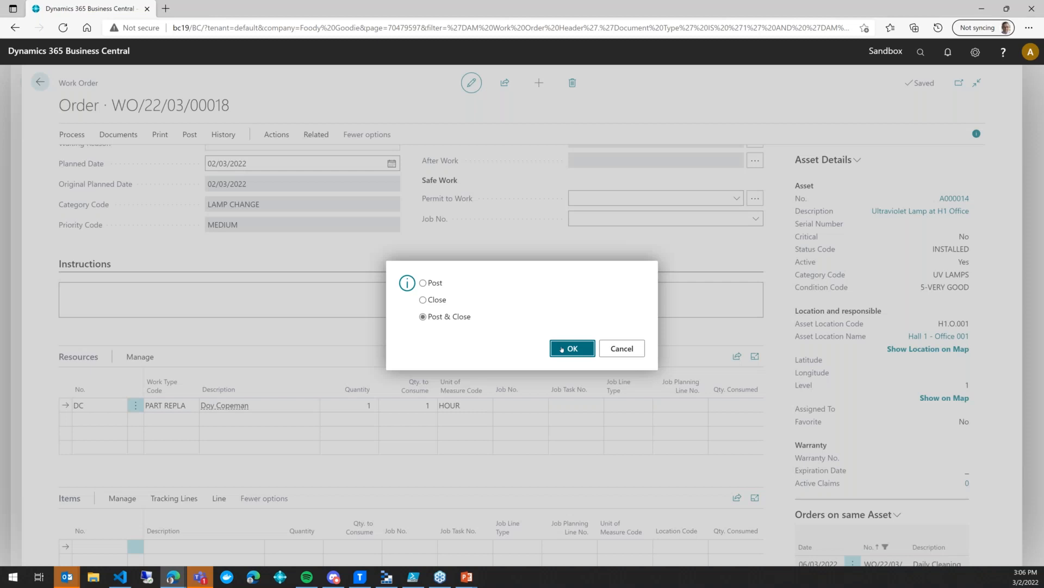
{"action": "left_click", "coordinate": [563, 349]}
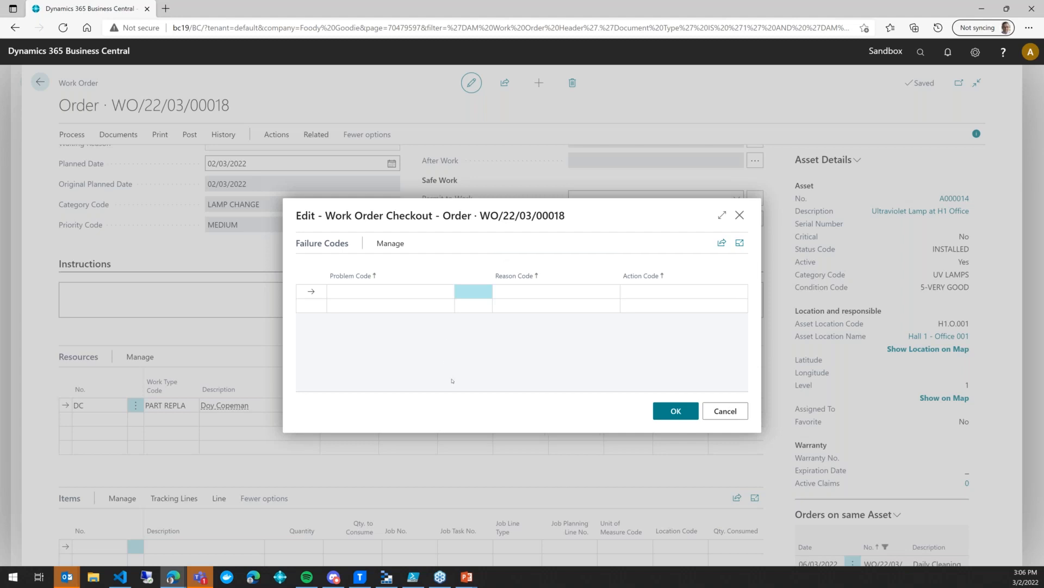
Register problem CANNOT SWITCH, reason NO POWER and action BULB as the failure codes in the work order checkout, and confirm it
{"action": "left_click", "coordinate": [436, 292]}
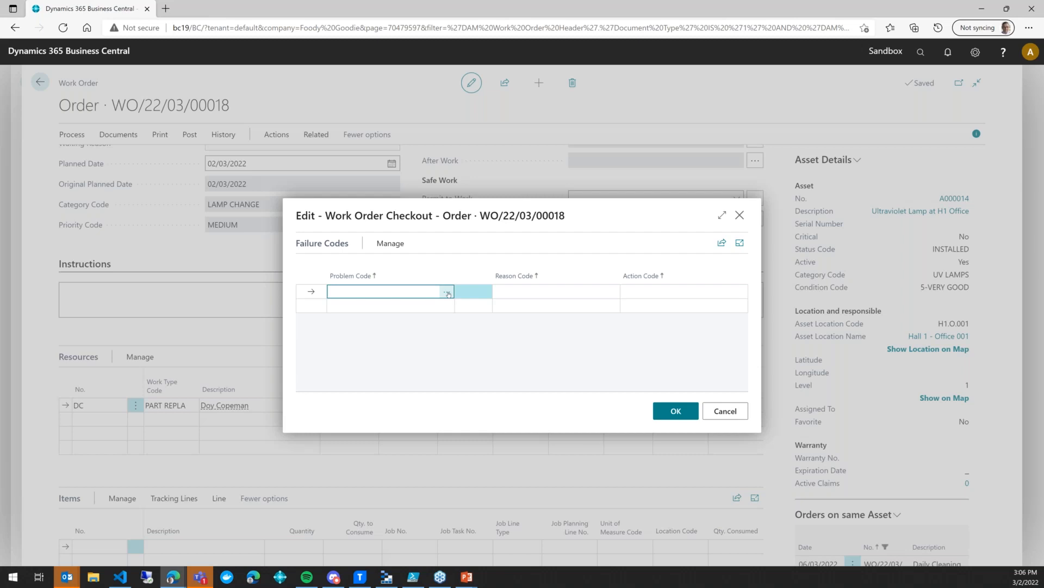
{"action": "left_click", "coordinate": [448, 293]}
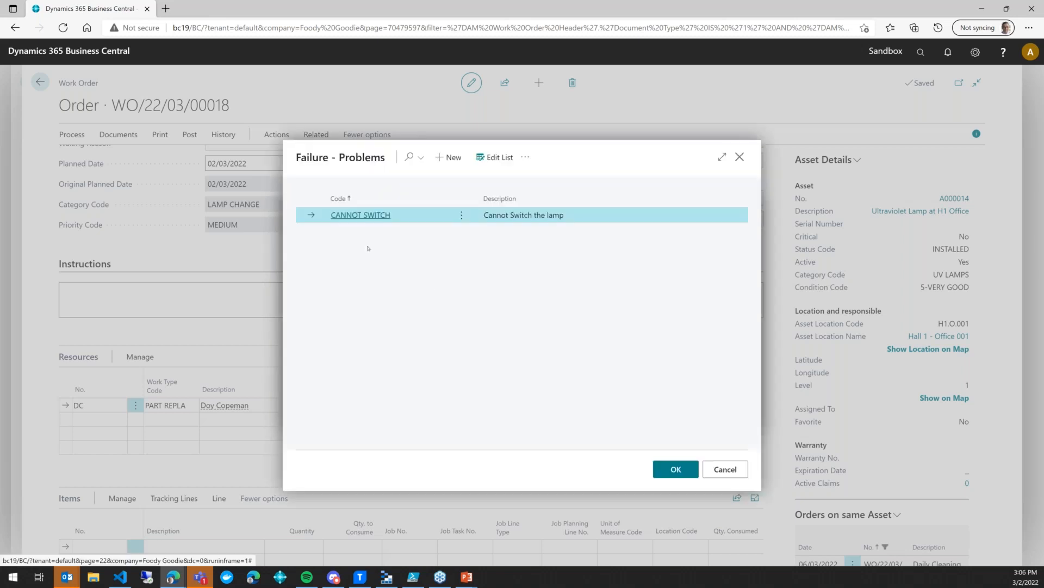
{"action": "left_click", "coordinate": [368, 216]}
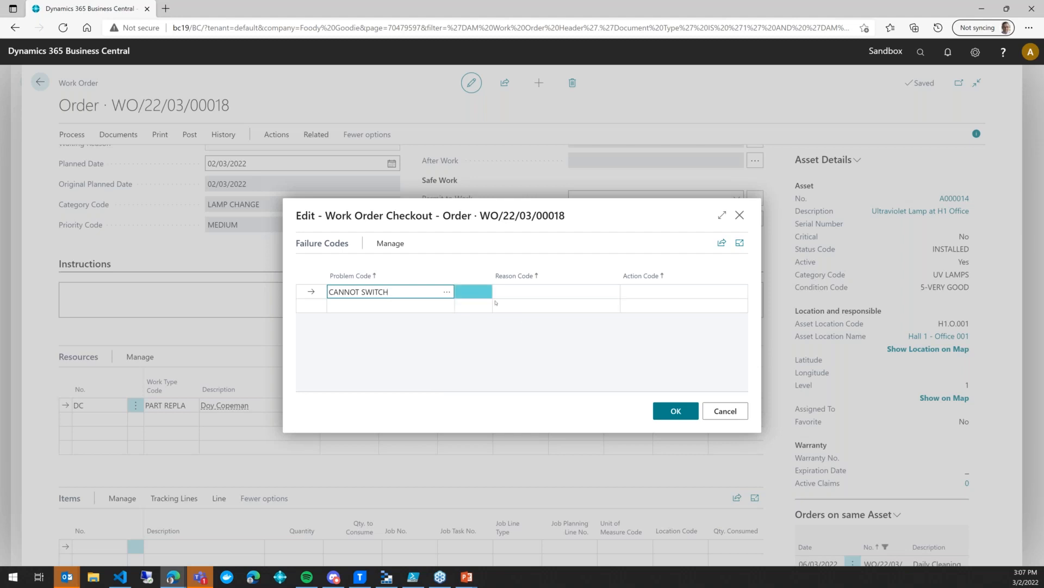
{"action": "left_click", "coordinate": [588, 294]}
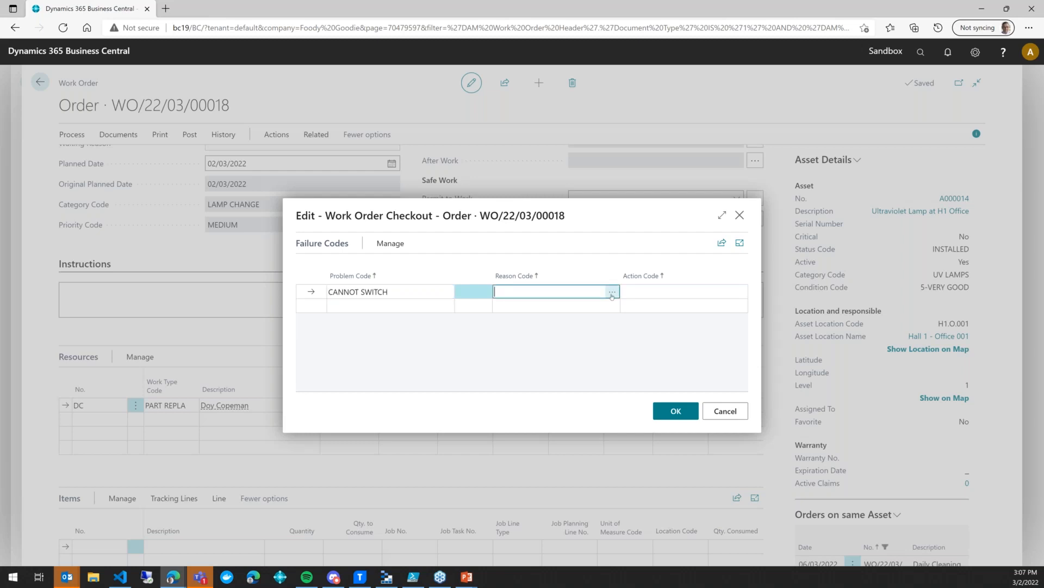
{"action": "left_click", "coordinate": [612, 293]}
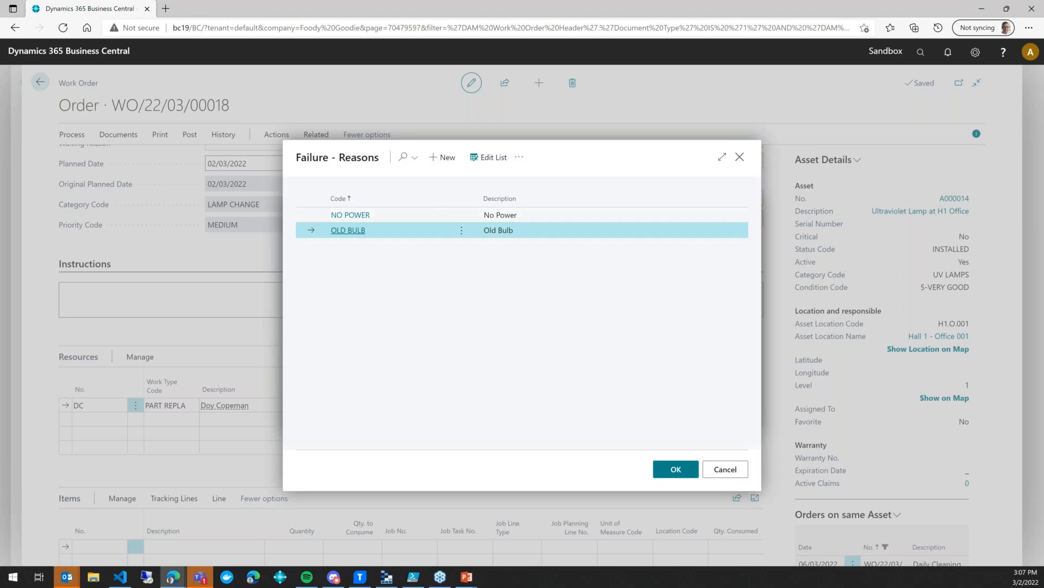
{"action": "left_click", "coordinate": [351, 216]}
{"action": "left_click", "coordinate": [740, 292]}
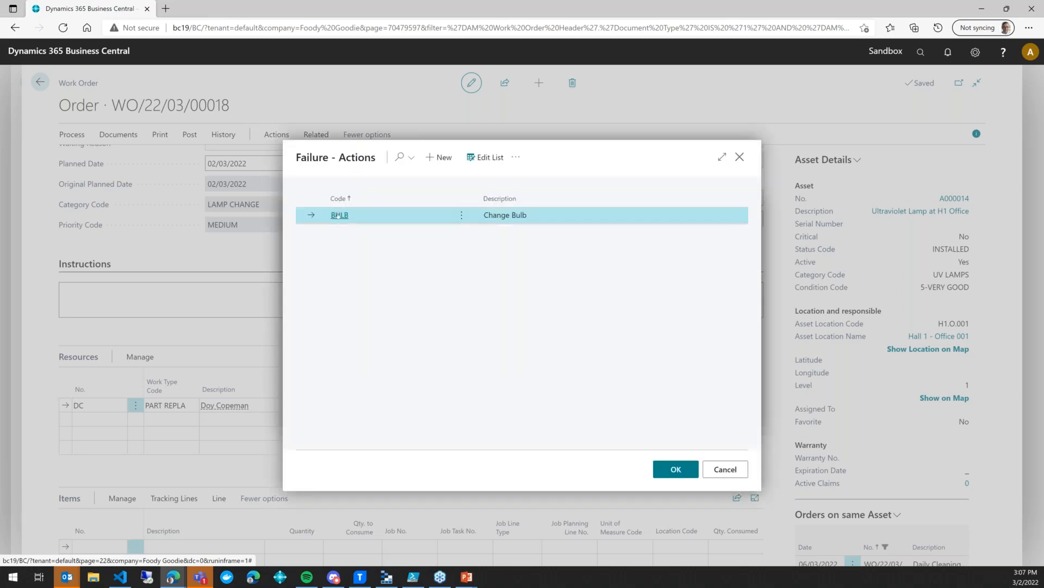
{"action": "left_click", "coordinate": [340, 216]}
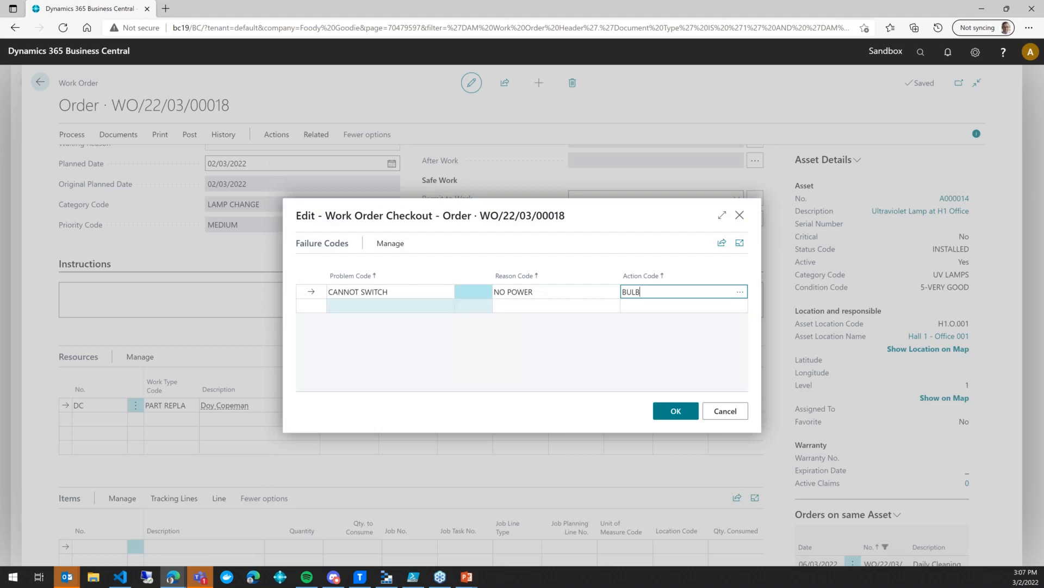
{"action": "left_click", "coordinate": [415, 307]}
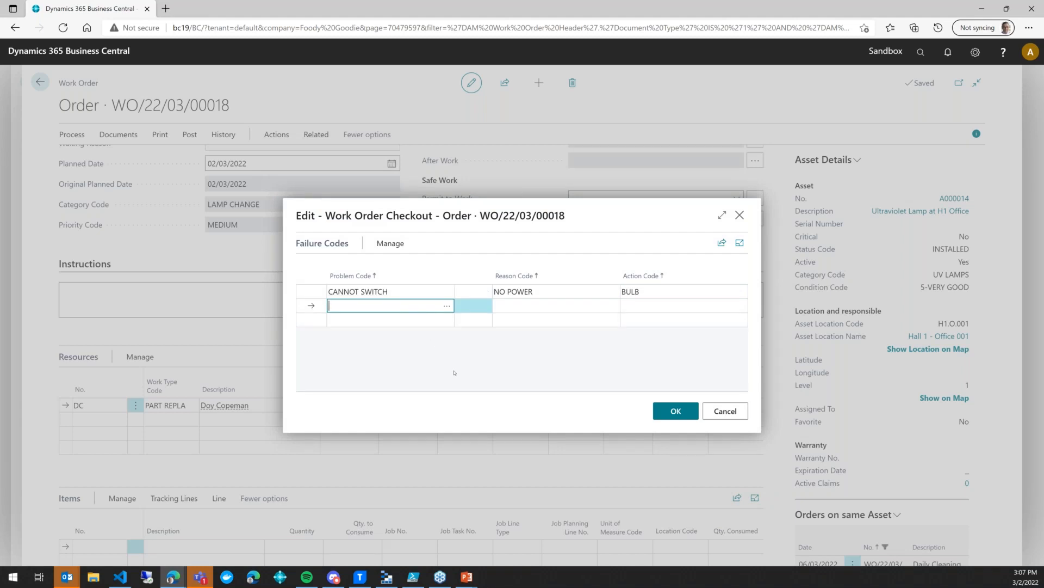
{"action": "left_click", "coordinate": [502, 366]}
{"action": "key", "text": "Up"}
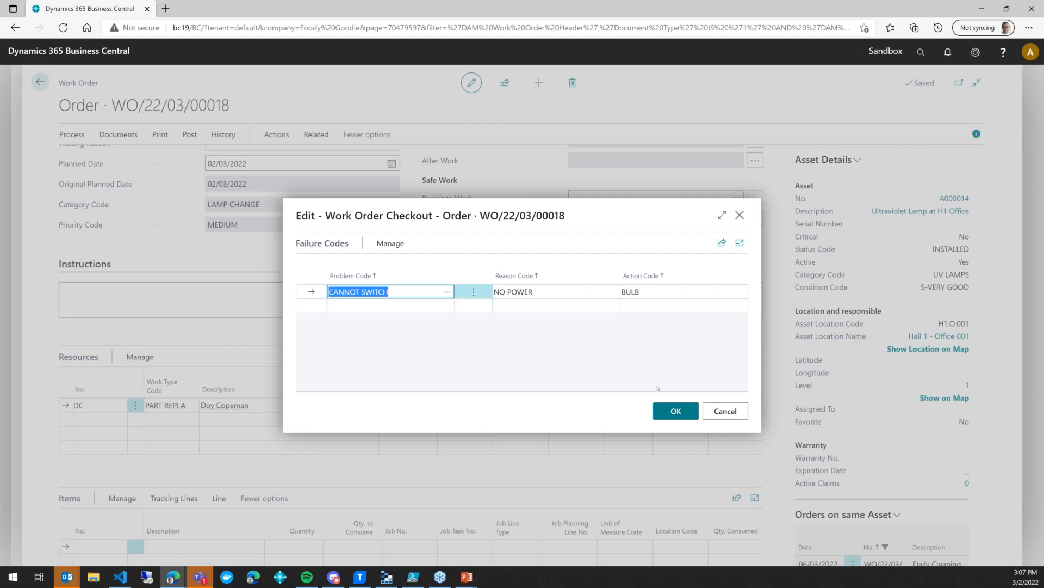
{"action": "left_click", "coordinate": [669, 413]}
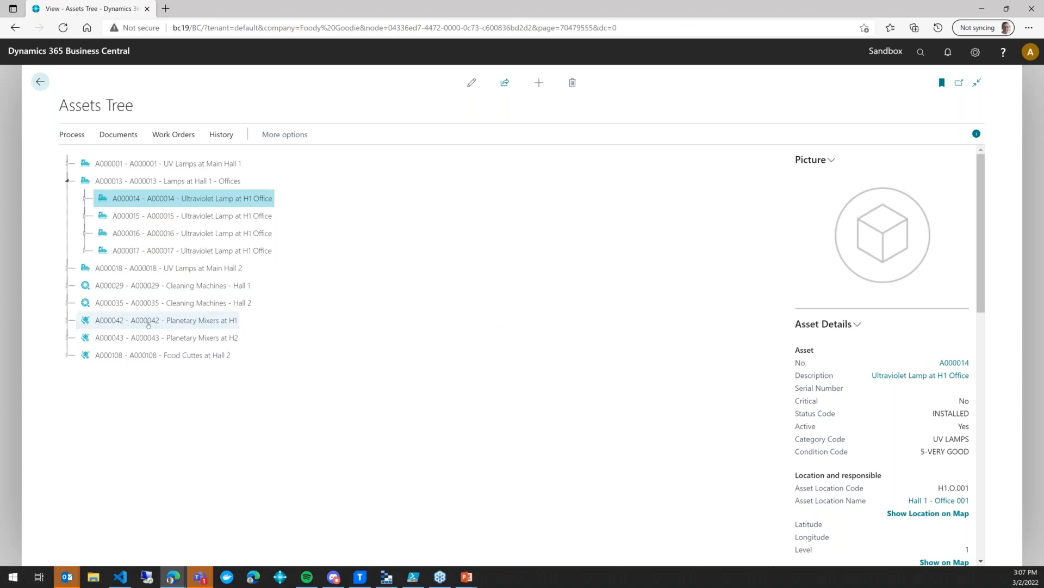
Start a one-off work order for asset A000060, under Planetary Mixers at H1 in the Assets Tree
{"action": "left_click", "coordinate": [73, 324]}
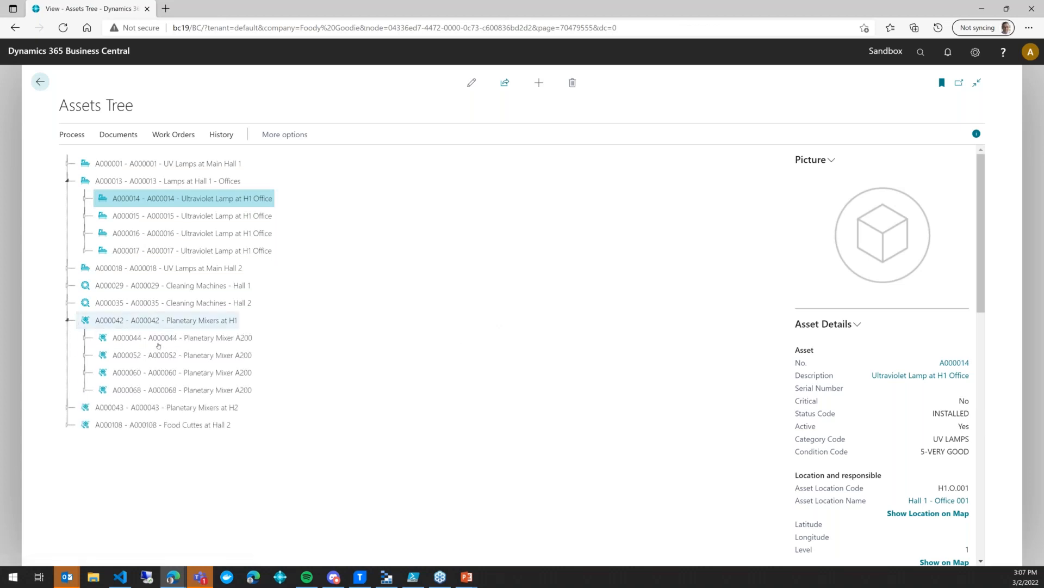
{"action": "right_click", "coordinate": [190, 379]}
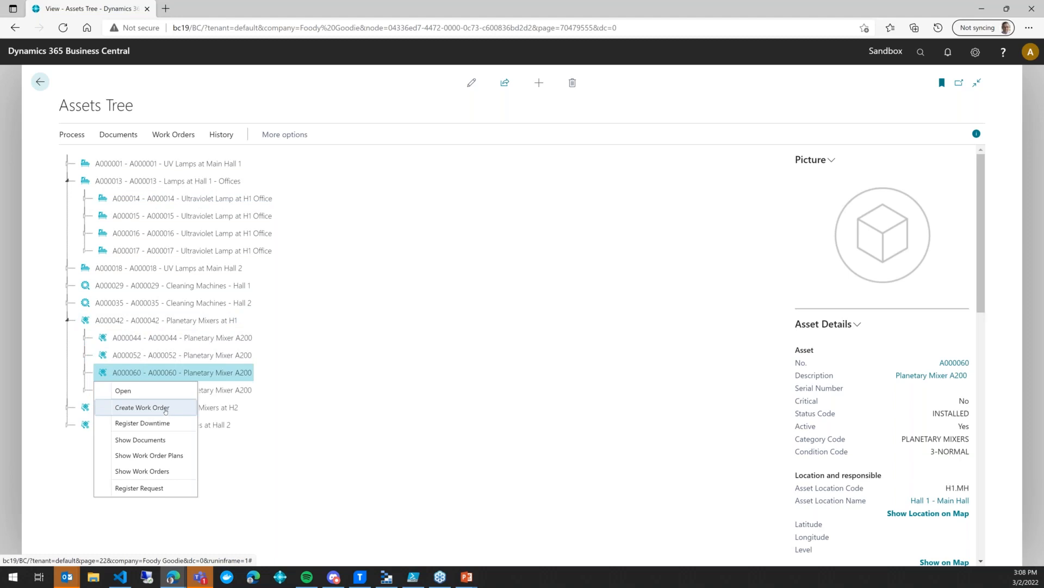
{"action": "left_click", "coordinate": [166, 410]}
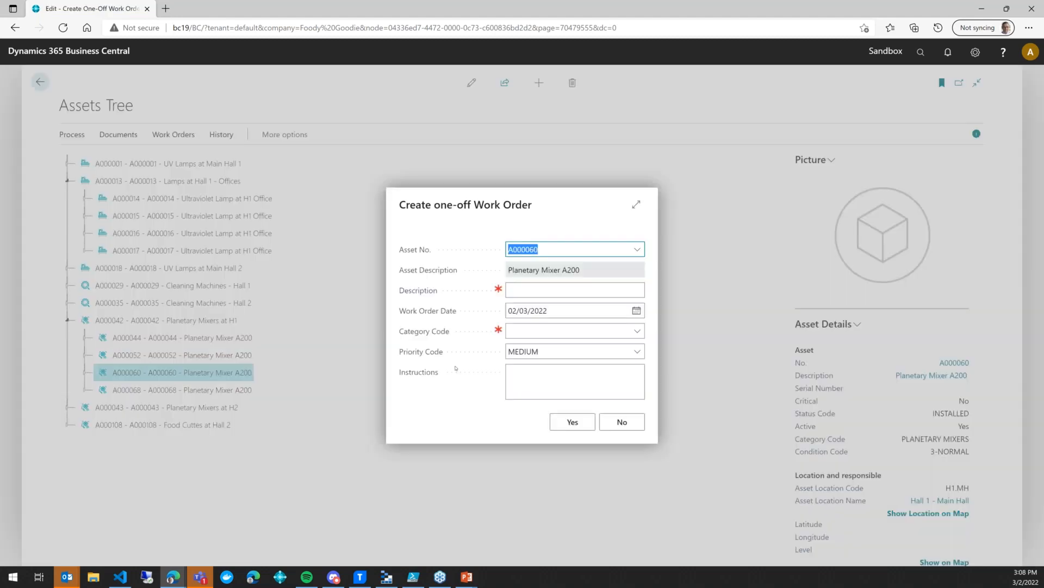
Create the mixer's work order with the description "Mixer is not working" and category code PART REPLACE
{"action": "left_click", "coordinate": [532, 289]}
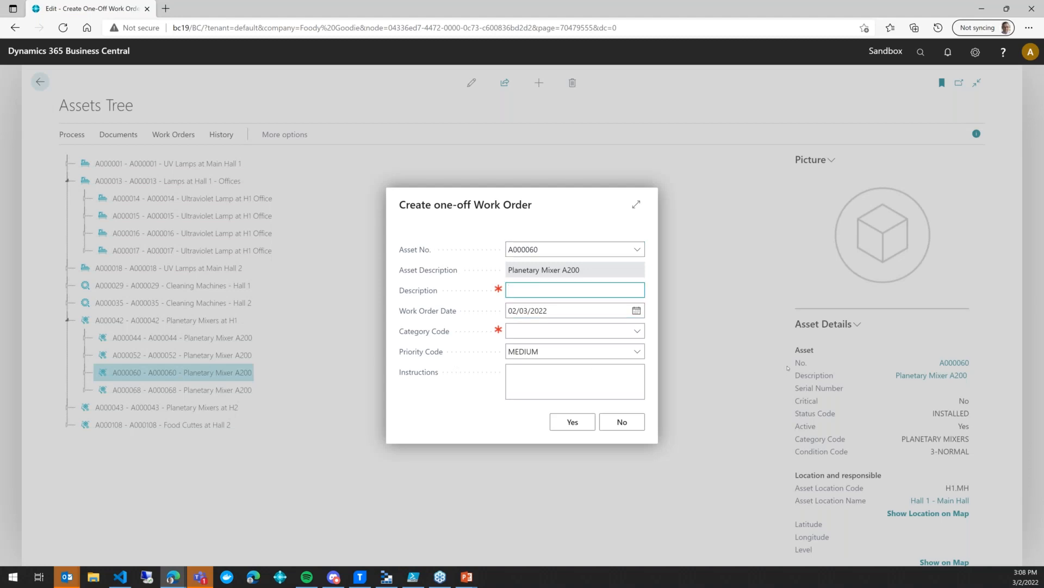
{"action": "type", "text": "Mixer is not working"}
{"action": "left_click", "coordinate": [637, 331]}
{"action": "scroll", "coordinate": [581, 428], "scroll_direction": "down", "scroll_amount": 1}
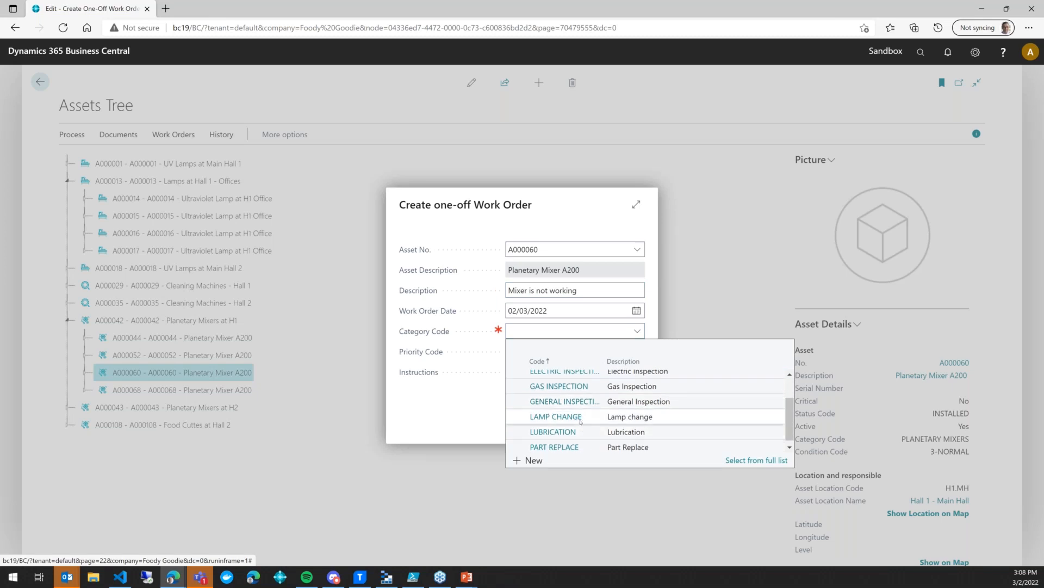
{"action": "left_click", "coordinate": [582, 418]}
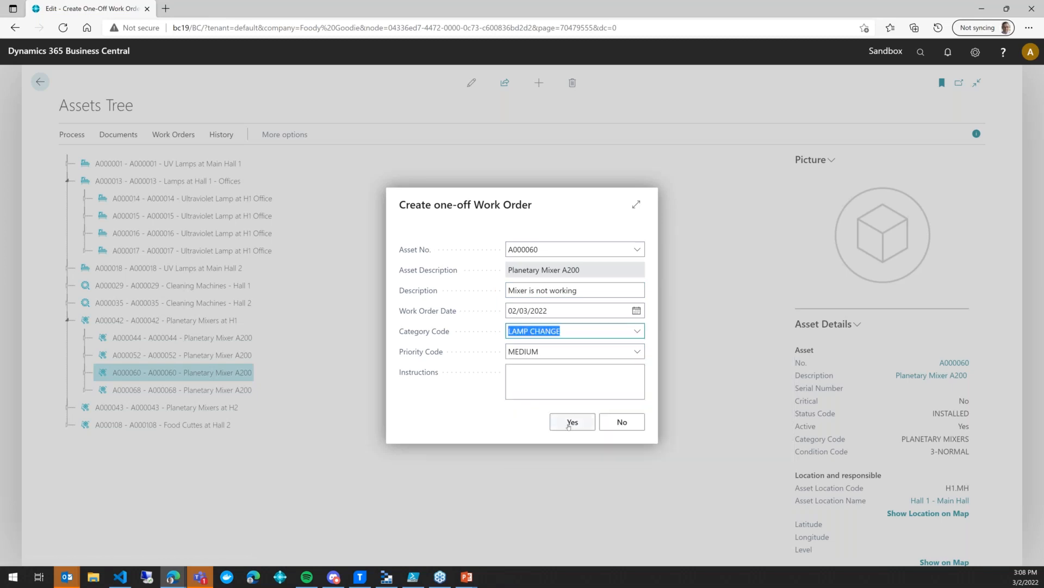
{"action": "left_click", "coordinate": [637, 330]}
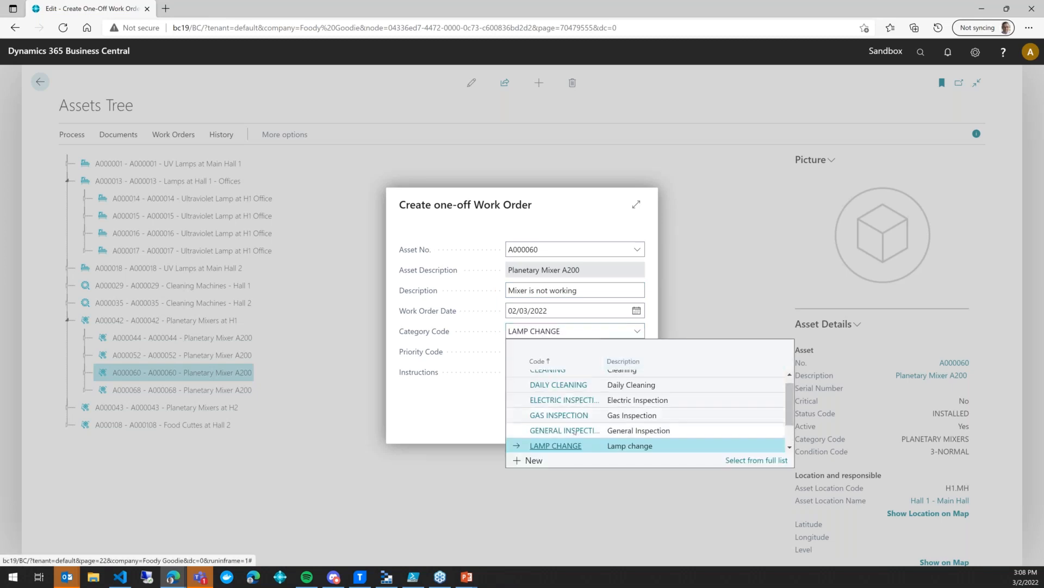
{"action": "scroll", "coordinate": [566, 429], "scroll_direction": "down", "scroll_amount": 1}
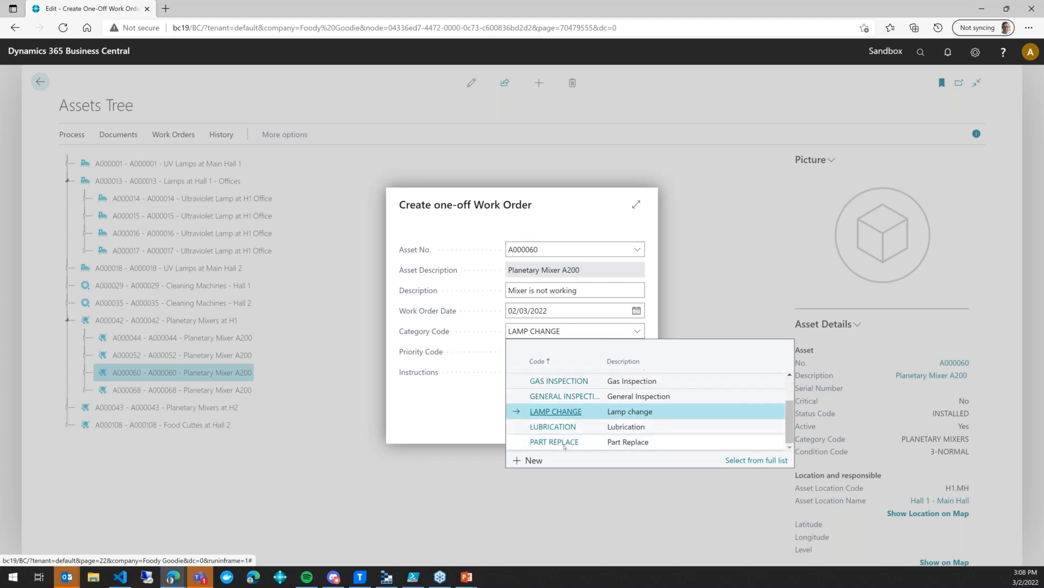
{"action": "left_click", "coordinate": [556, 441]}
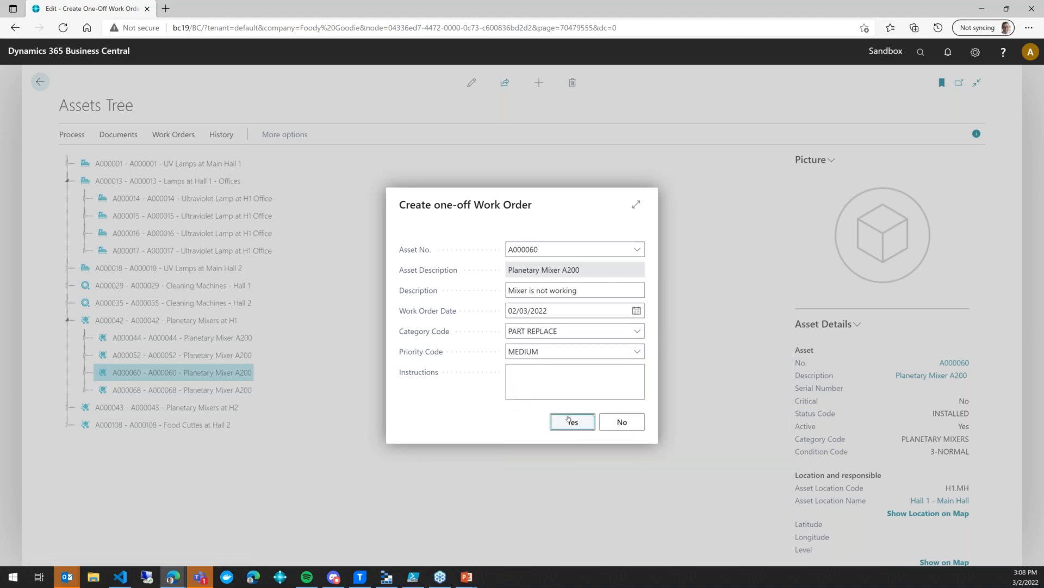
{"action": "left_click", "coordinate": [569, 420]}
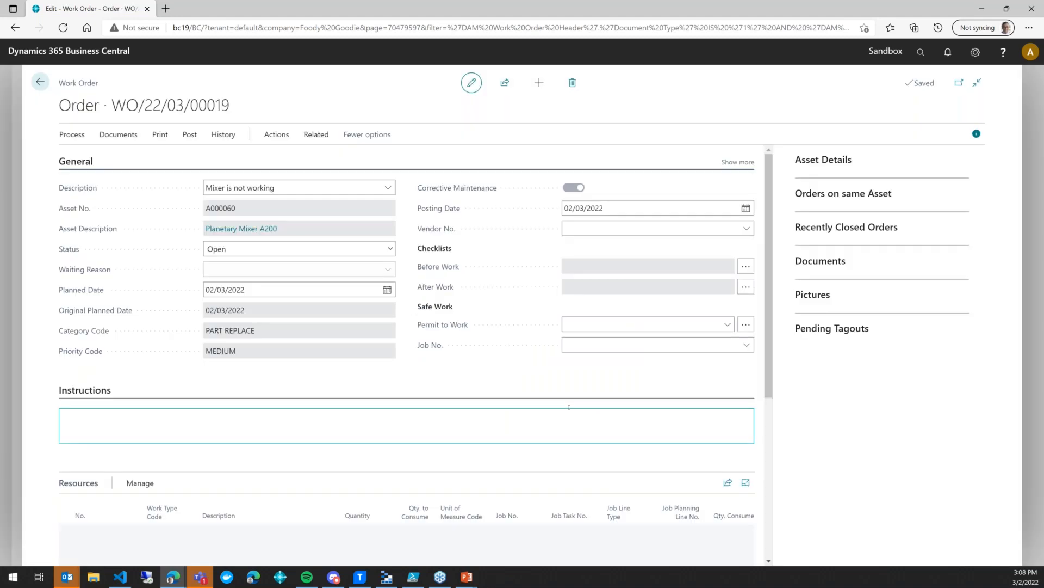
Add resource DF to the mixer's work order with work type ELECTRIC and a quantity of 3 hours
{"action": "scroll", "coordinate": [167, 353], "scroll_direction": "down", "scroll_amount": 3}
{"action": "left_click", "coordinate": [120, 341]}
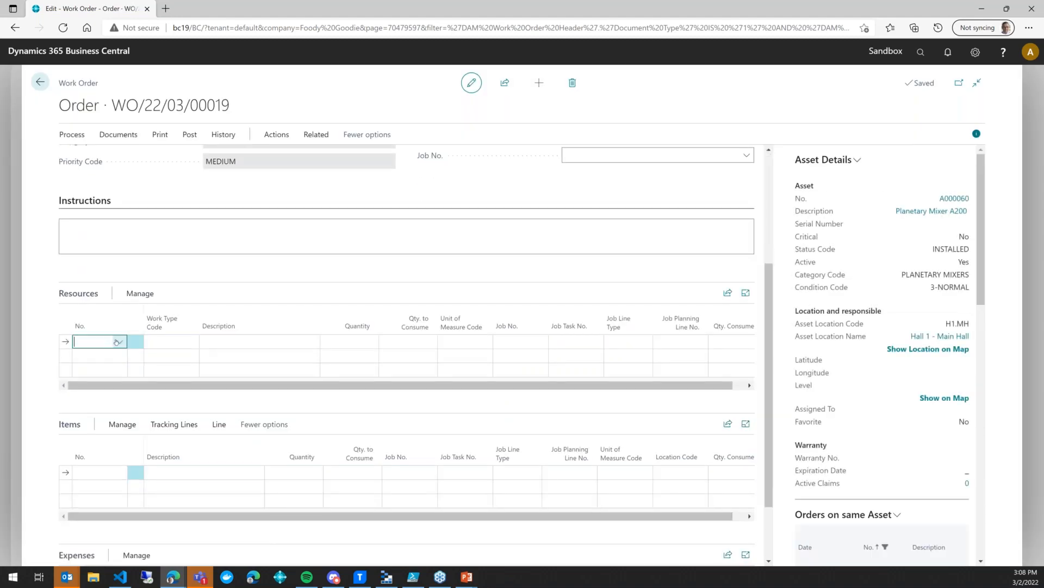
{"action": "left_click", "coordinate": [94, 403]}
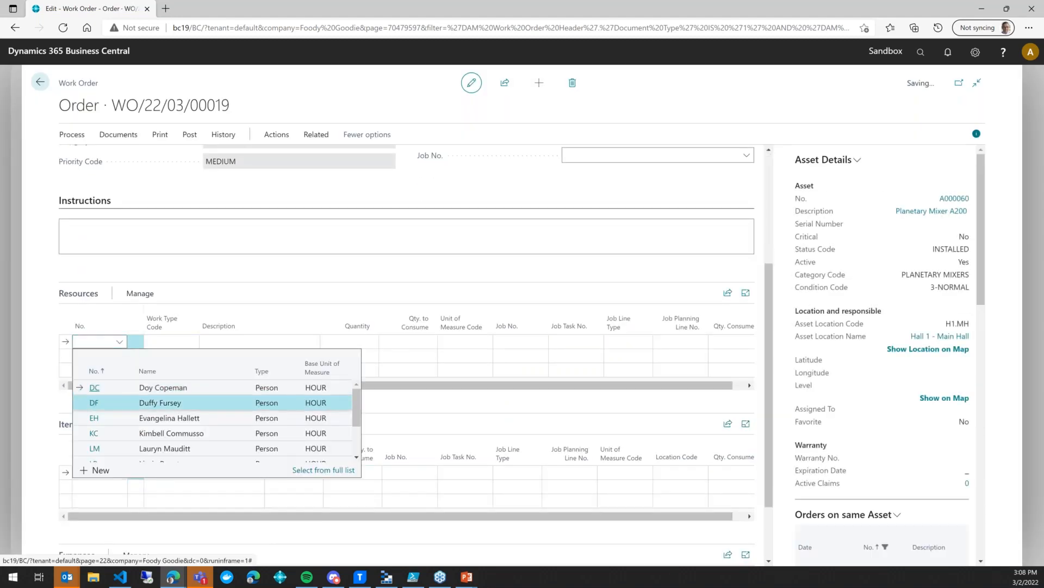
{"action": "key", "text": "Tab"}
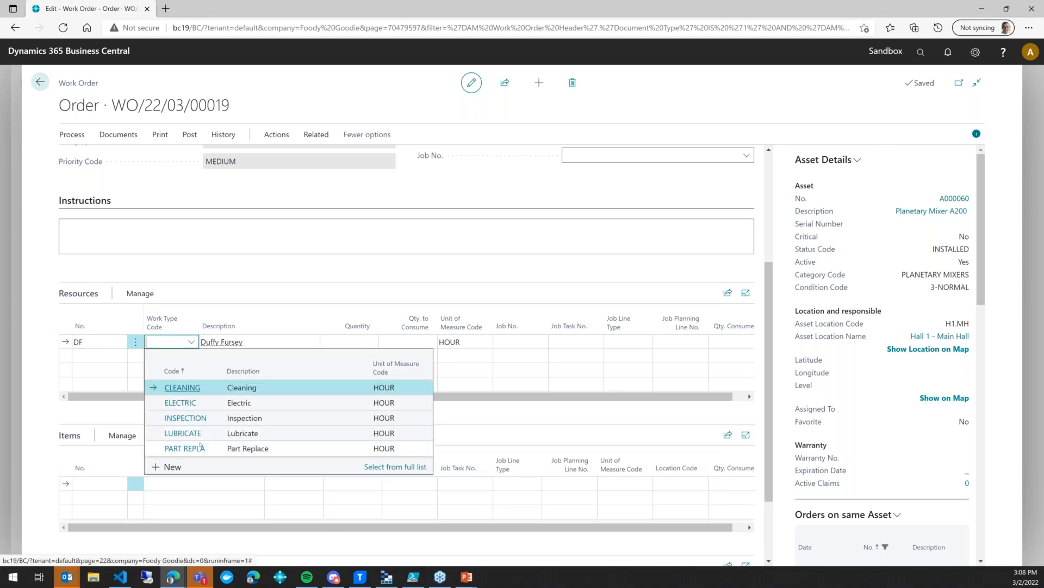
{"action": "left_click", "coordinate": [181, 403]}
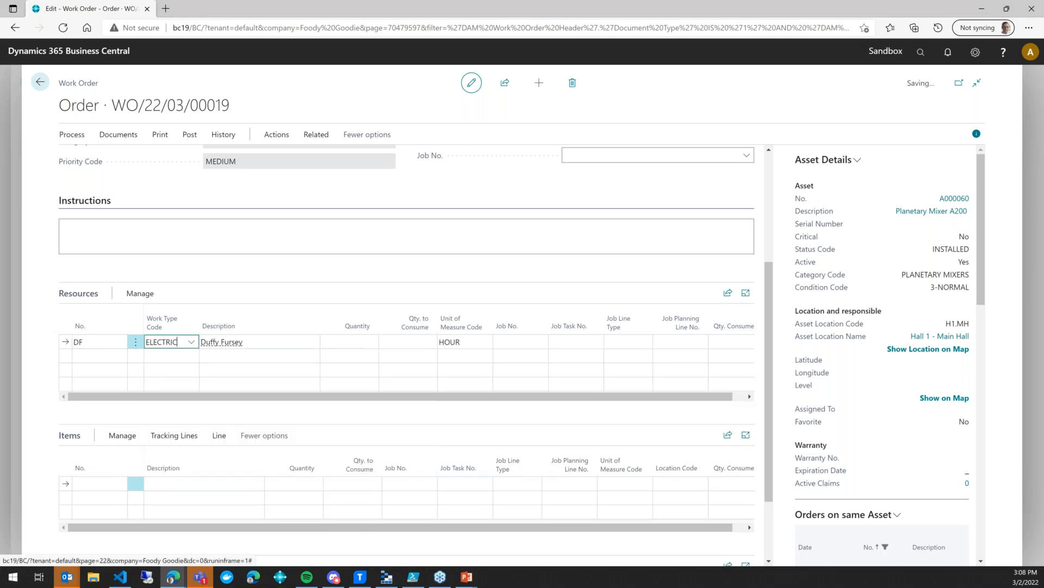
{"action": "left_click", "coordinate": [356, 339]}
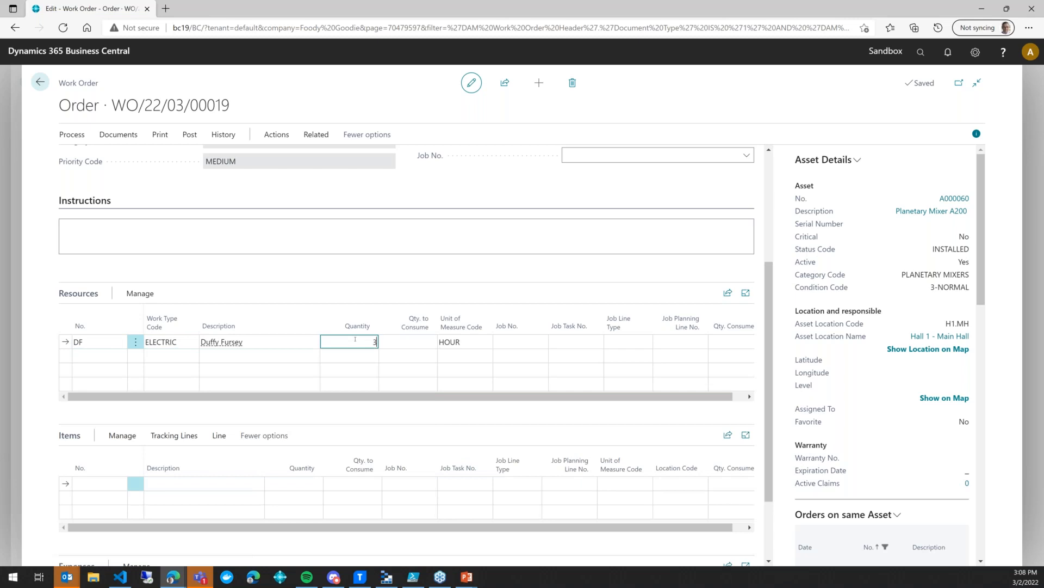
{"action": "type", "text": "3"}
{"action": "key", "text": "Tab"}
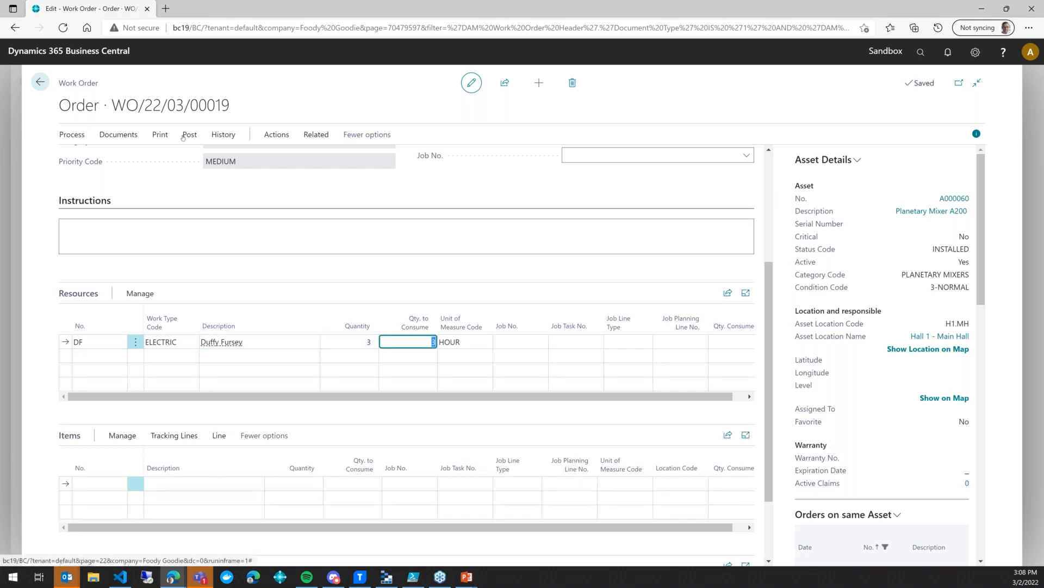
Run posting for the mixer's work order with the Post & Close option
{"action": "left_click", "coordinate": [188, 135]}
{"action": "left_click", "coordinate": [90, 165]}
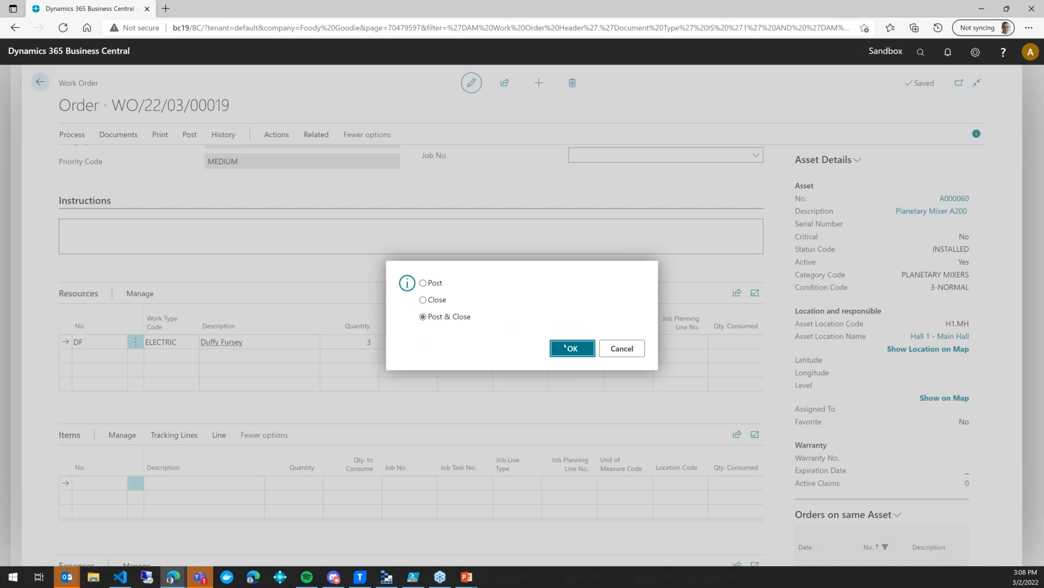
{"action": "left_click", "coordinate": [570, 347]}
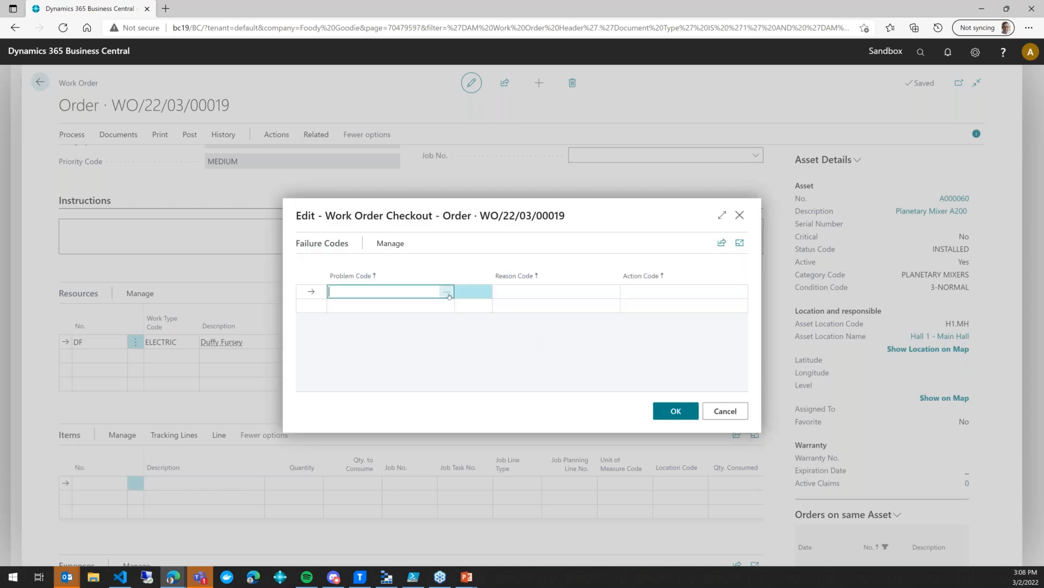
Register problem OTHER, reason SWITCH IS BROKEN and action OTHER as the mixer's checkout failure codes, and confirm the checkout
{"action": "left_click", "coordinate": [447, 293]}
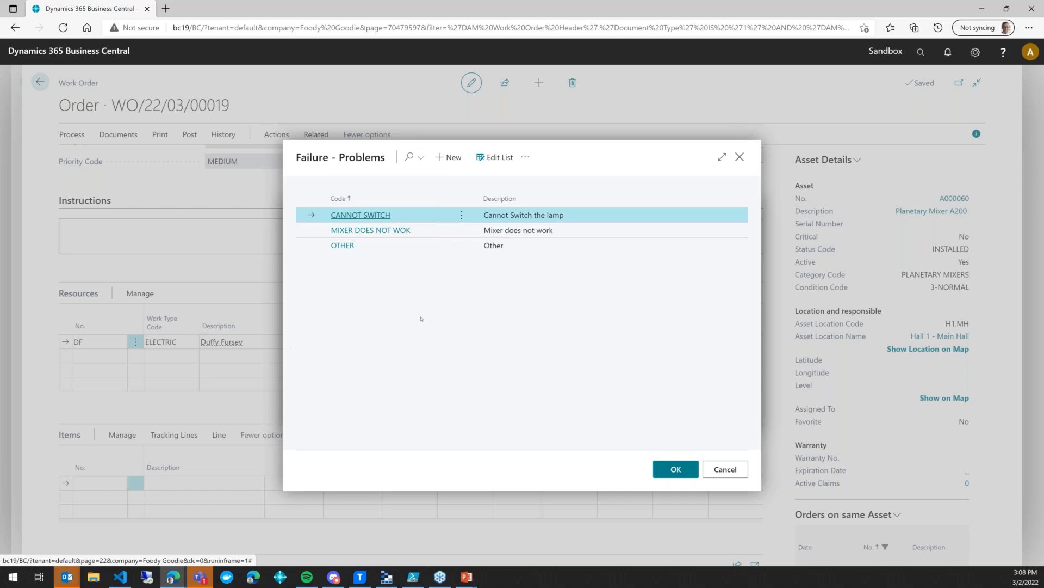
{"action": "left_click", "coordinate": [337, 246]}
{"action": "left_click", "coordinate": [613, 292]}
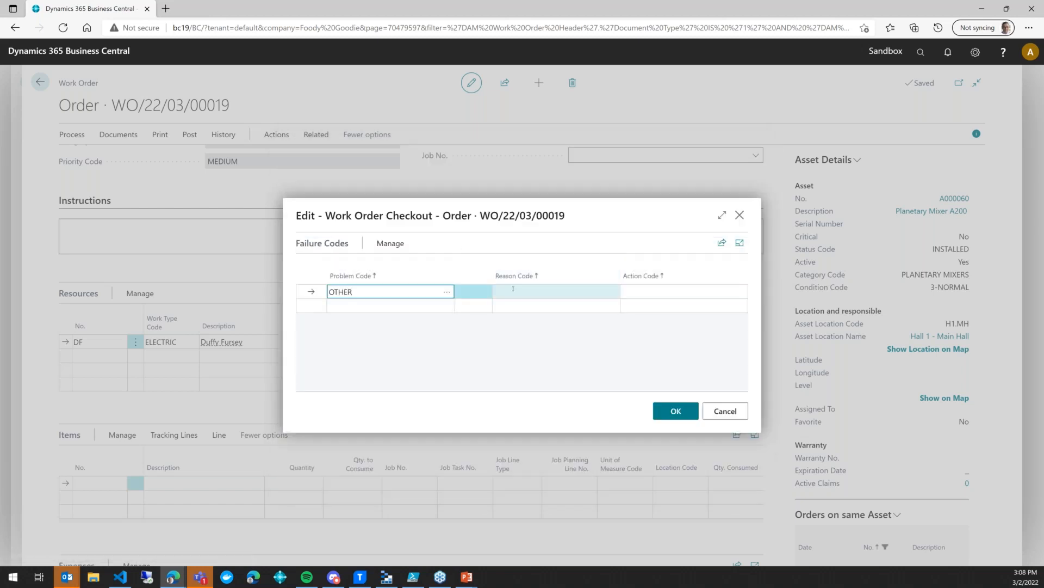
{"action": "left_click", "coordinate": [615, 292]}
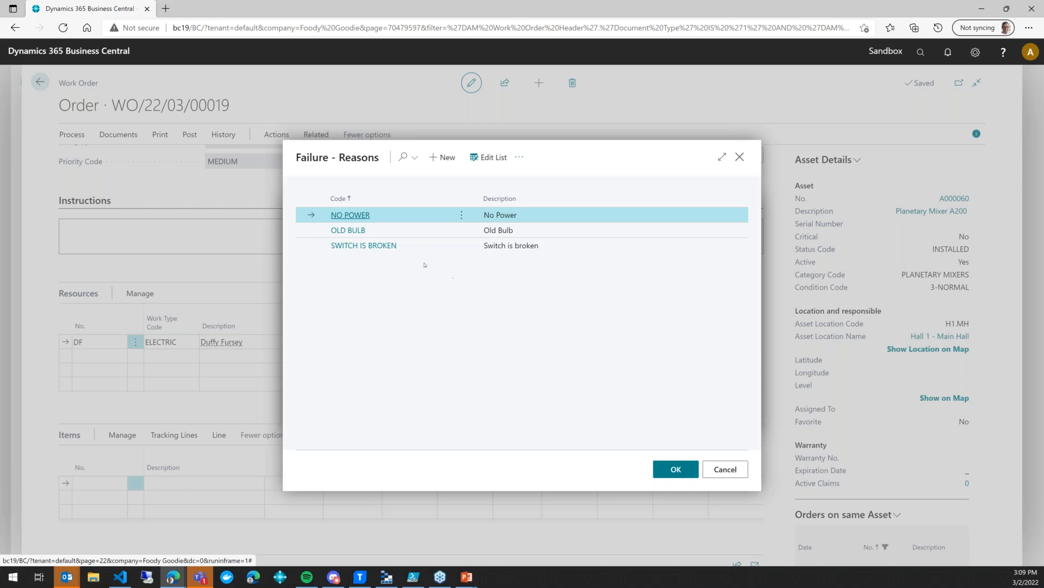
{"action": "left_click", "coordinate": [374, 249]}
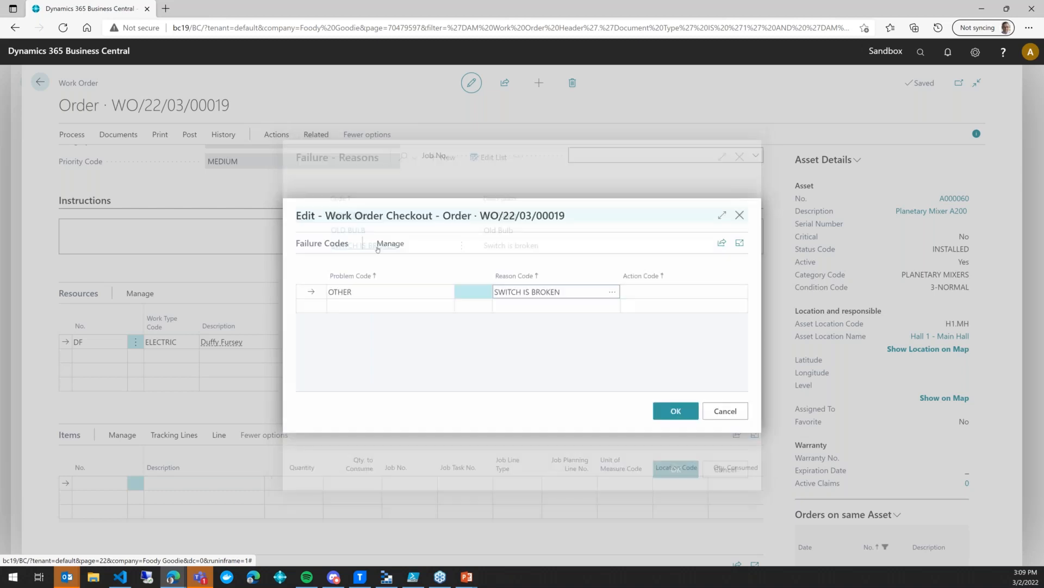
{"action": "left_click", "coordinate": [705, 293]}
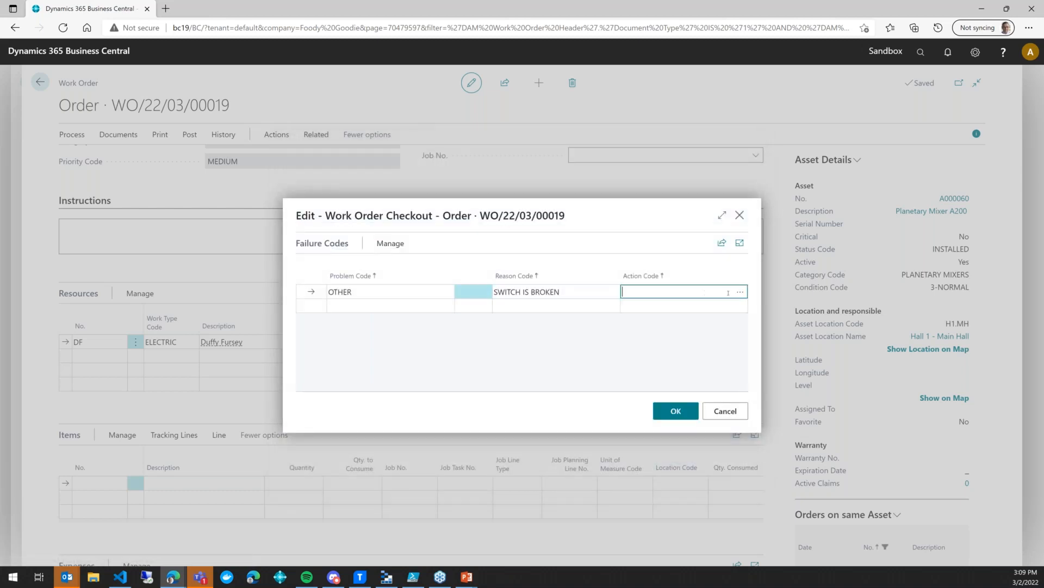
{"action": "left_click", "coordinate": [741, 293]}
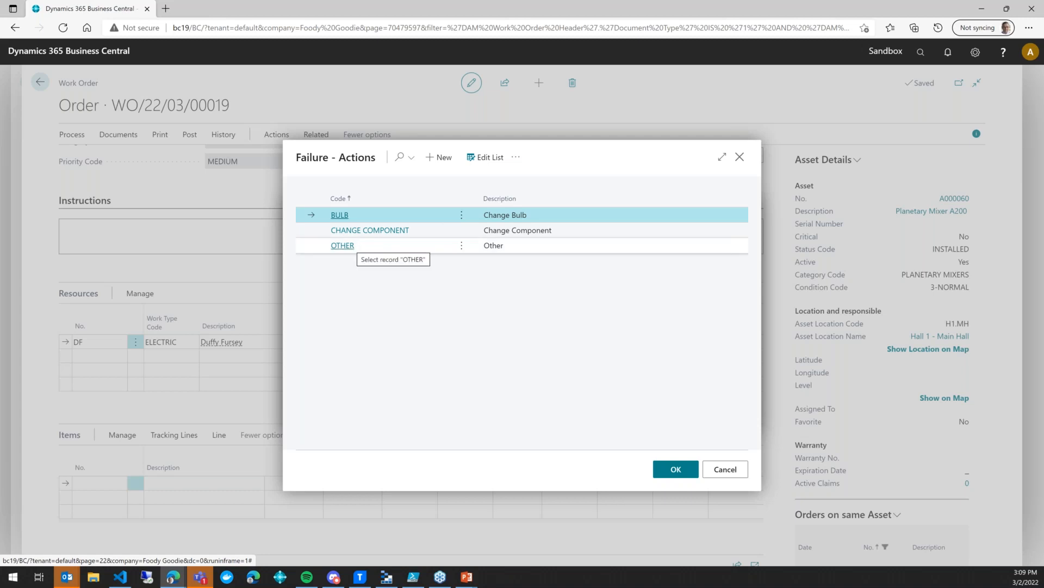
{"action": "left_click", "coordinate": [343, 246]}
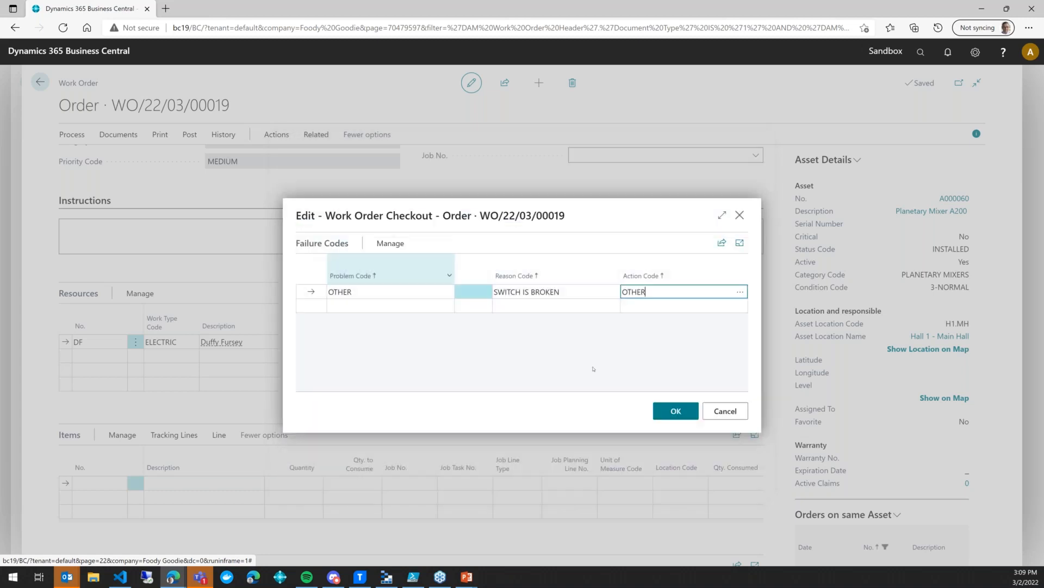
{"action": "left_click", "coordinate": [675, 409]}
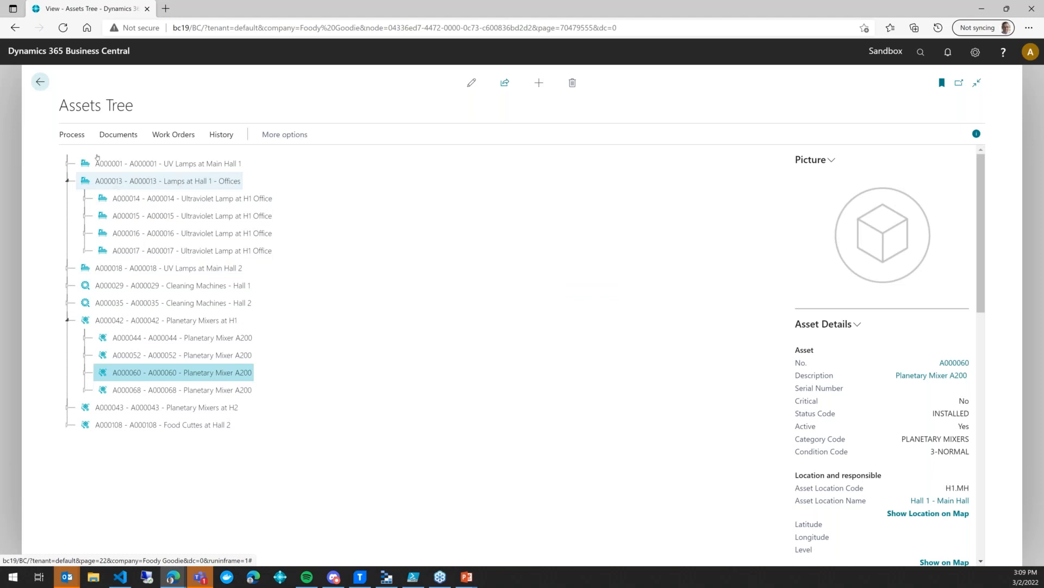
Open the asset card of lamp A000014 from the Assets list and display its registered failure codes
{"action": "left_click", "coordinate": [39, 82]}
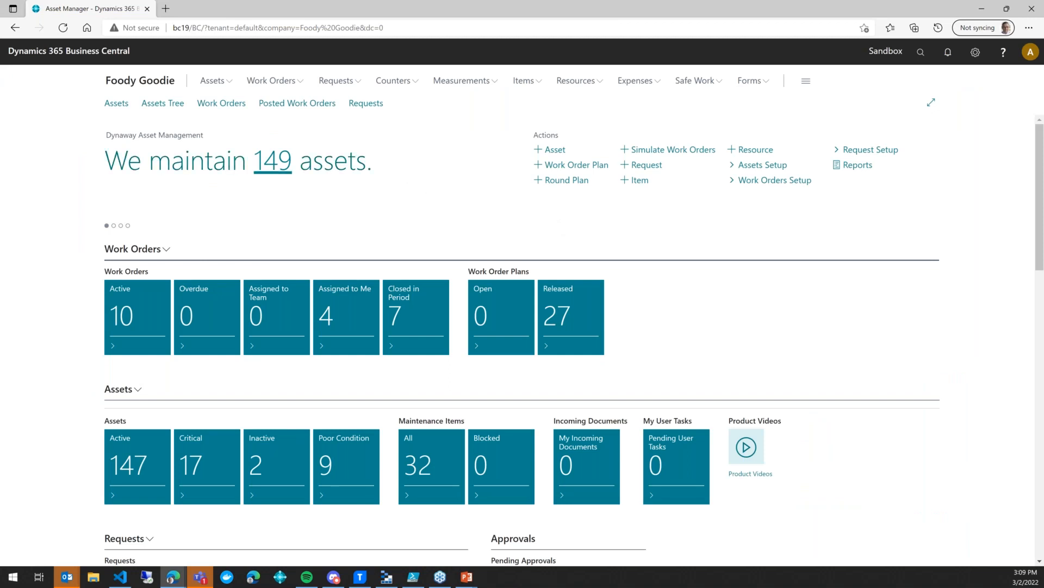
{"action": "left_click", "coordinate": [220, 84]}
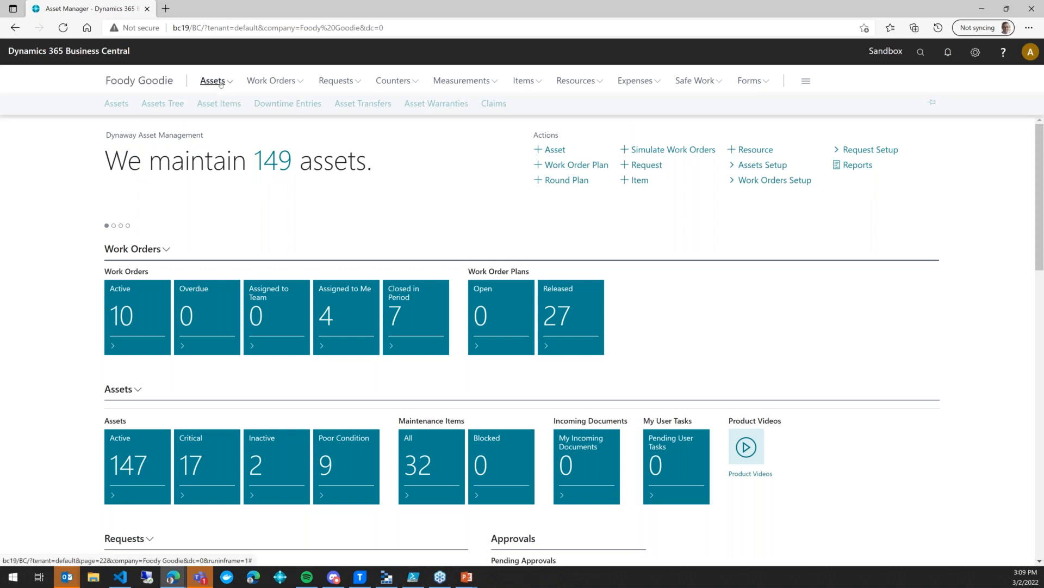
{"action": "left_click", "coordinate": [124, 104]}
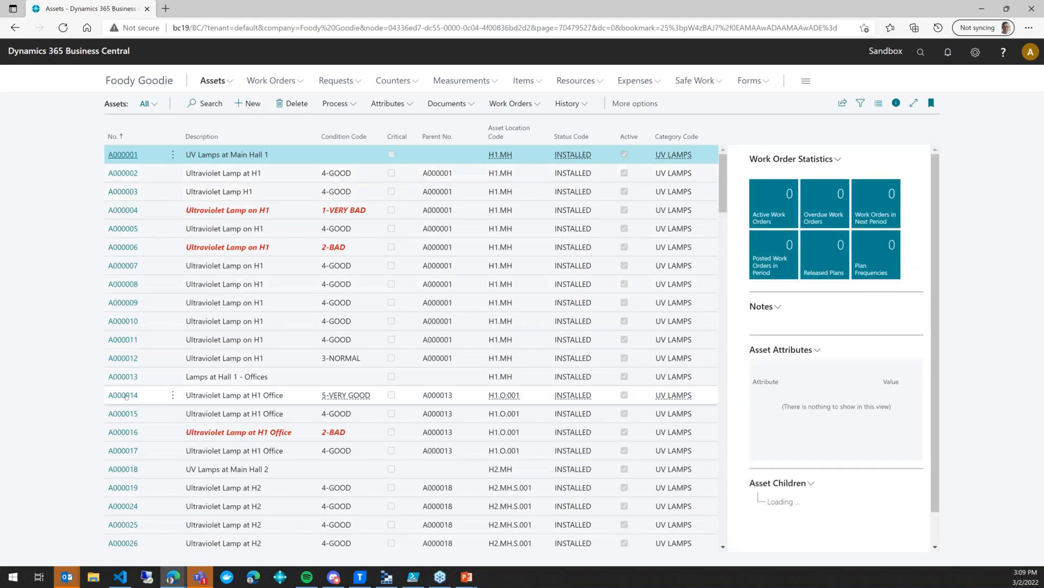
{"action": "left_click", "coordinate": [124, 395]}
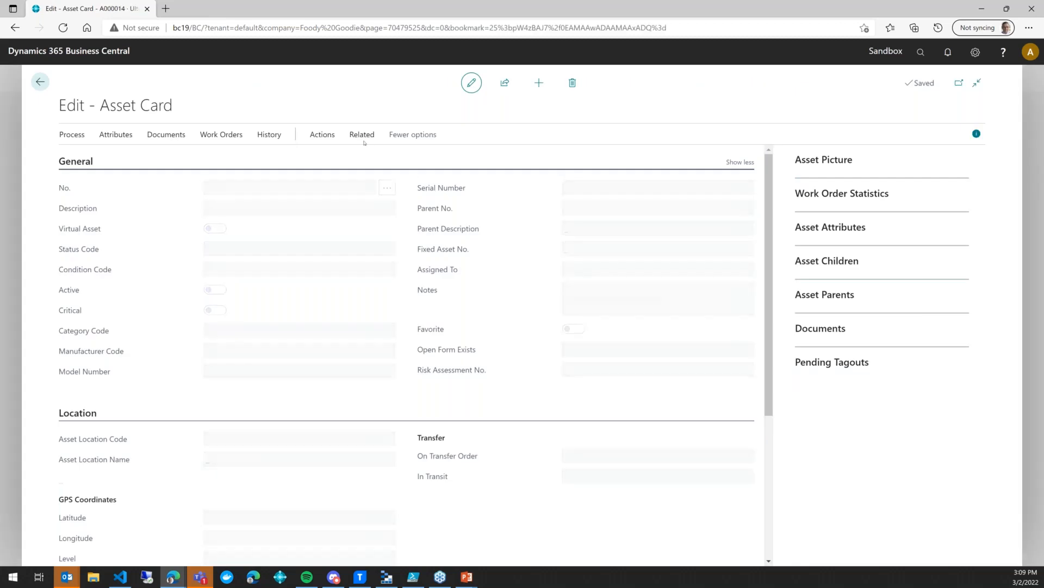
{"action": "left_click", "coordinate": [362, 135]}
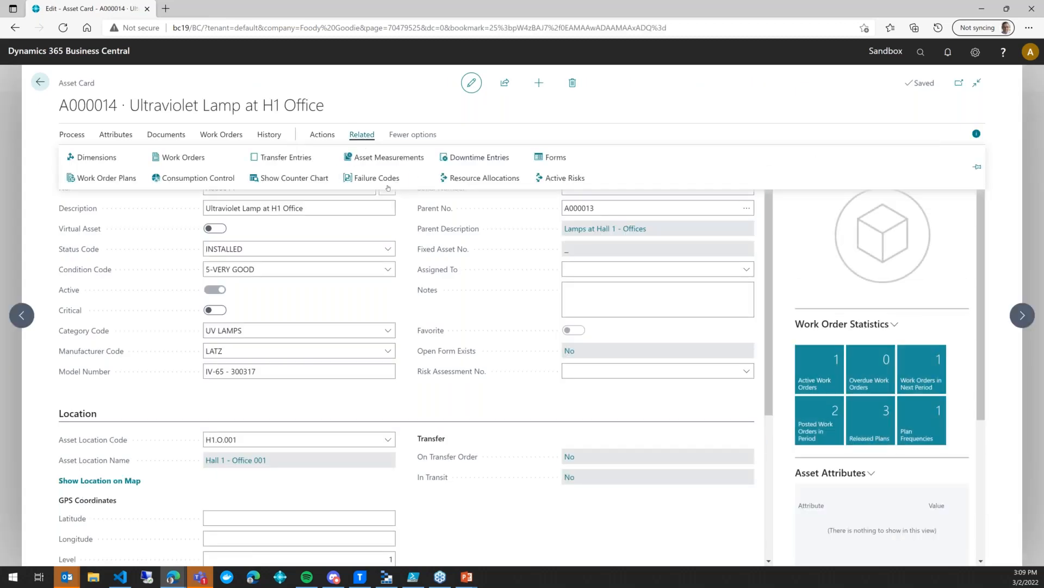
{"action": "left_click", "coordinate": [390, 180]}
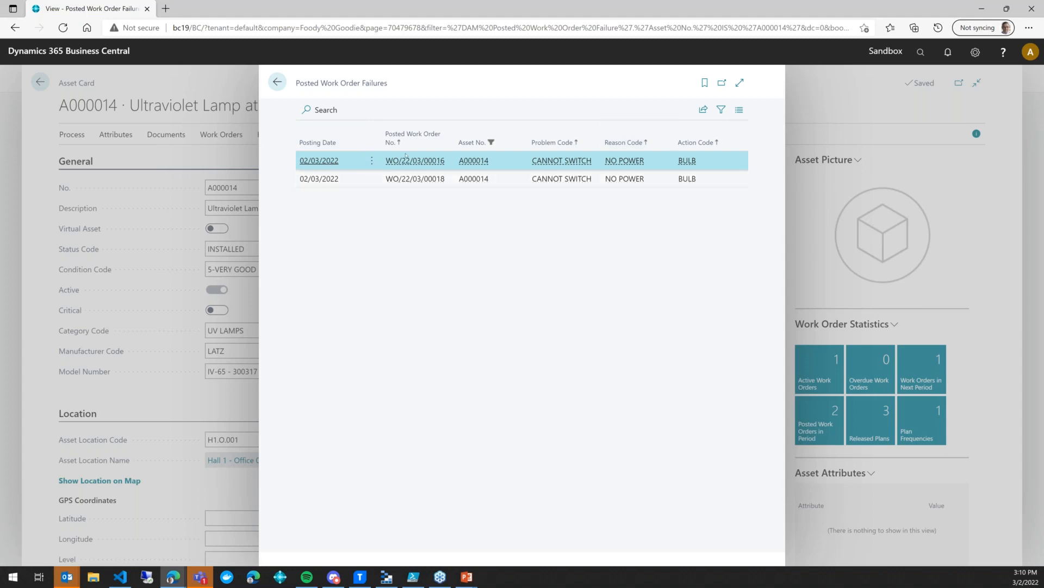
View the failure codes of the lamp's first posted "change bulb" work order, and return to the Assets list
{"action": "mouse_move", "coordinate": [415, 161]}
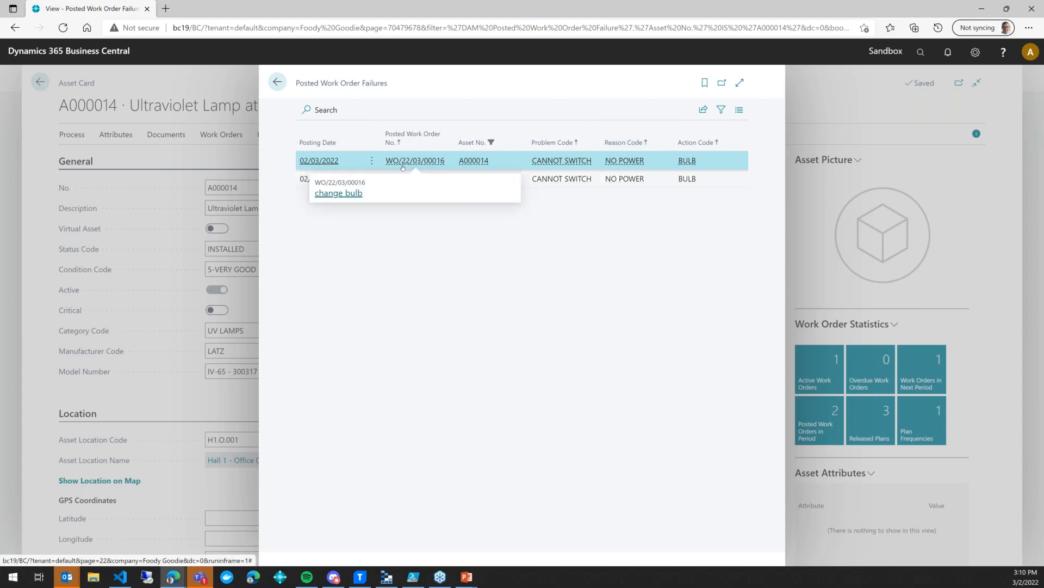
{"action": "left_click", "coordinate": [356, 194]}
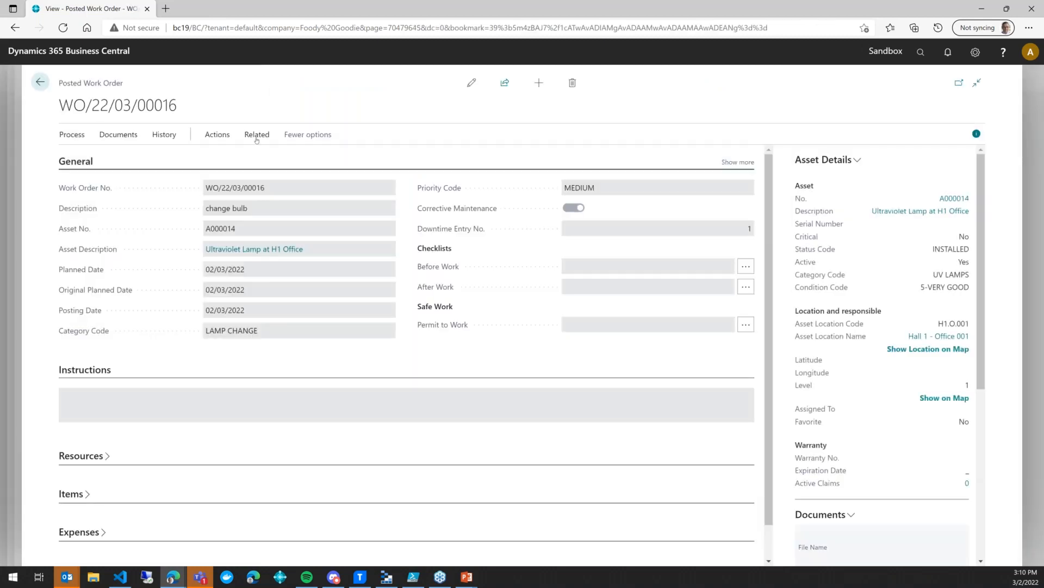
{"action": "left_click", "coordinate": [254, 137]}
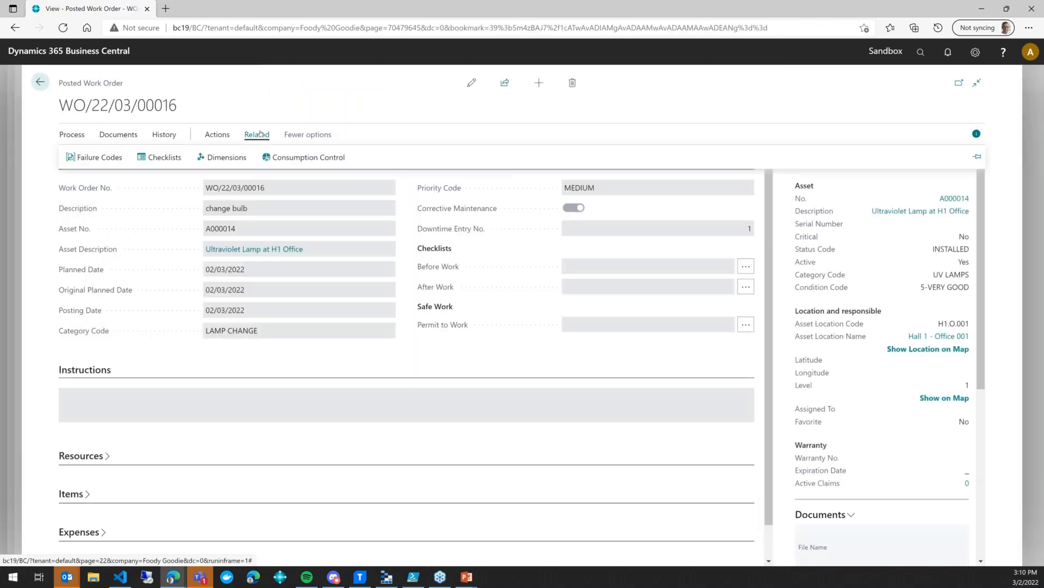
{"action": "left_click", "coordinate": [114, 161]}
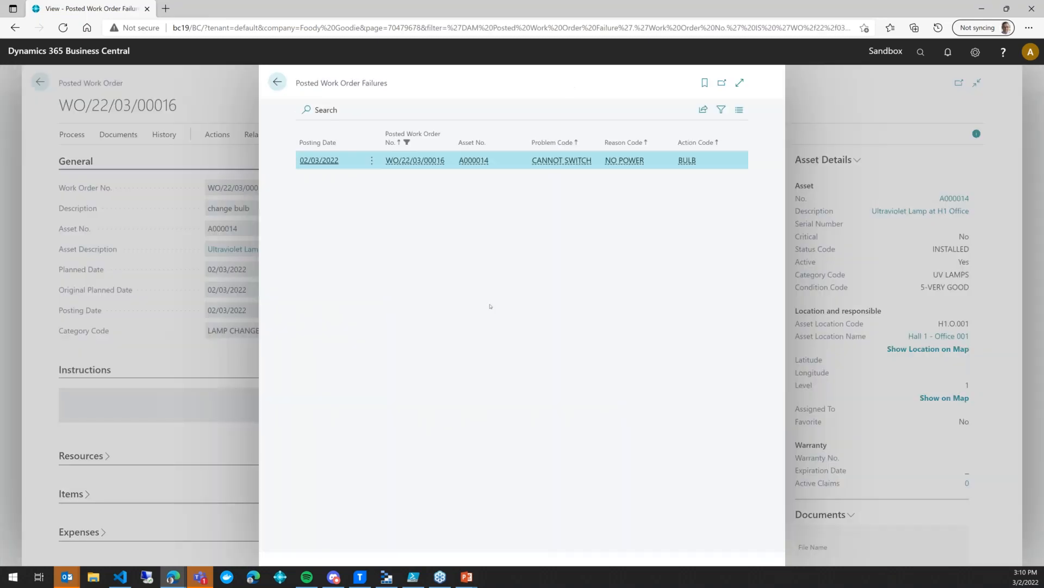
{"action": "left_click", "coordinate": [278, 84]}
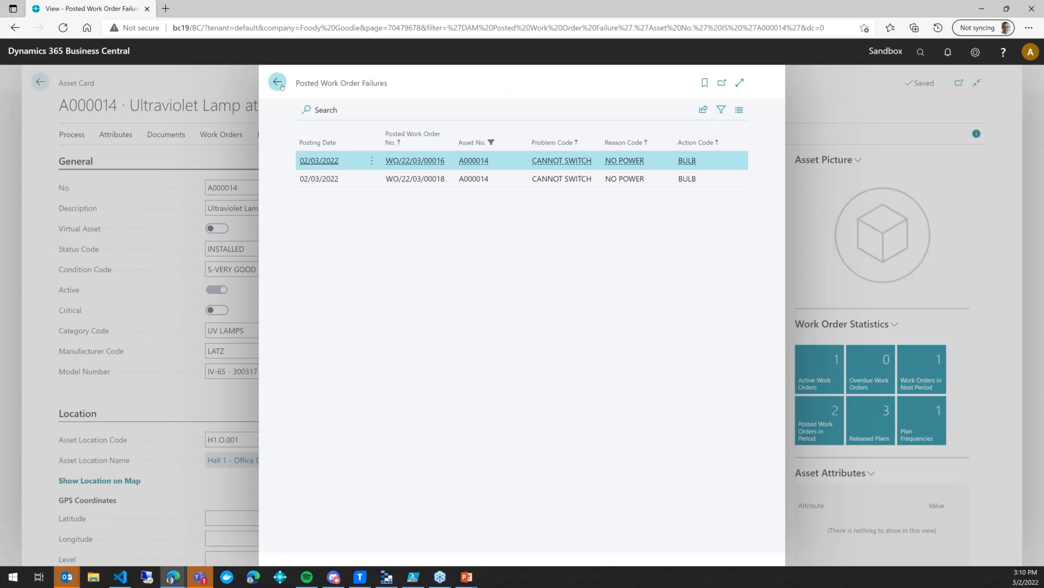
{"action": "key", "text": "Escape"}
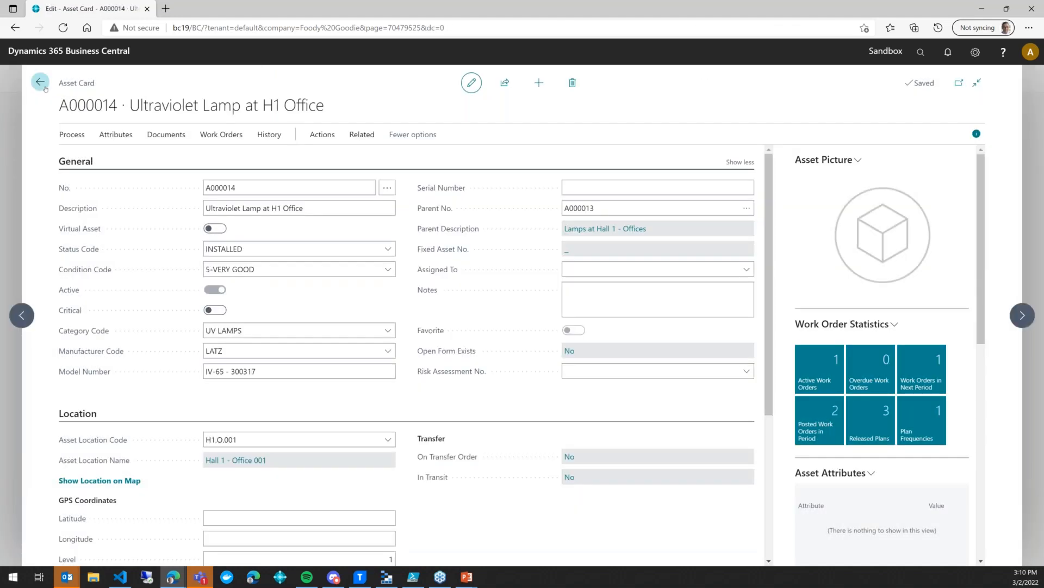
{"action": "left_click", "coordinate": [40, 83]}
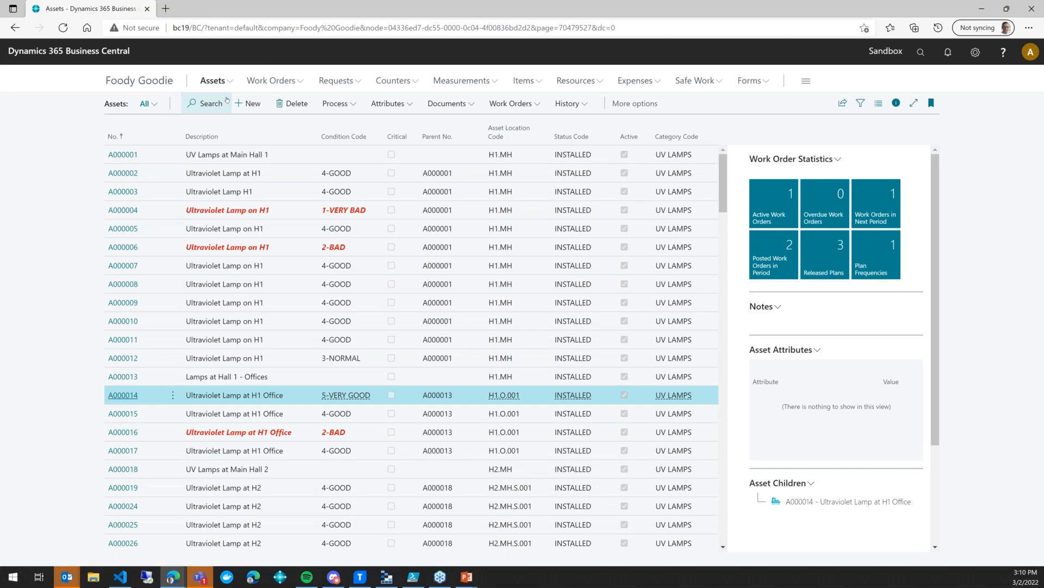
Open the Downtime Entry Card for lamp A000014 from the list of downtime entries
{"action": "left_click", "coordinate": [225, 85]}
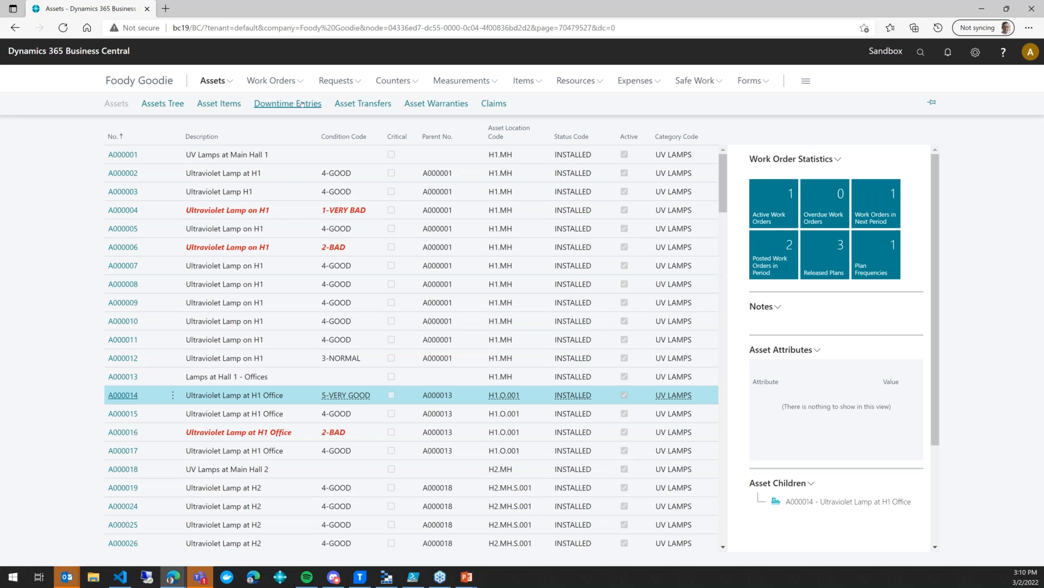
{"action": "left_click", "coordinate": [302, 103]}
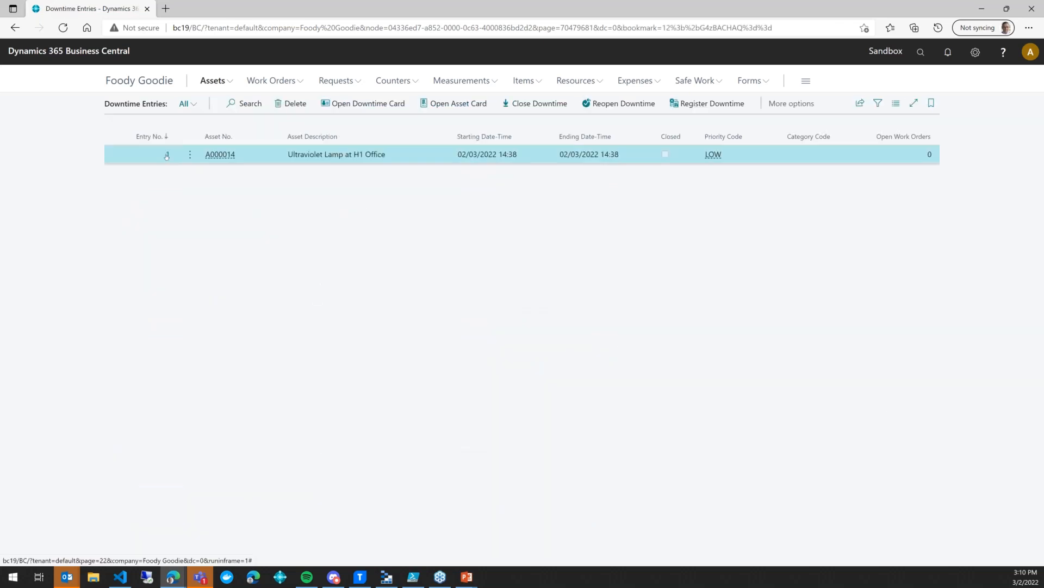
{"action": "left_click", "coordinate": [166, 155]}
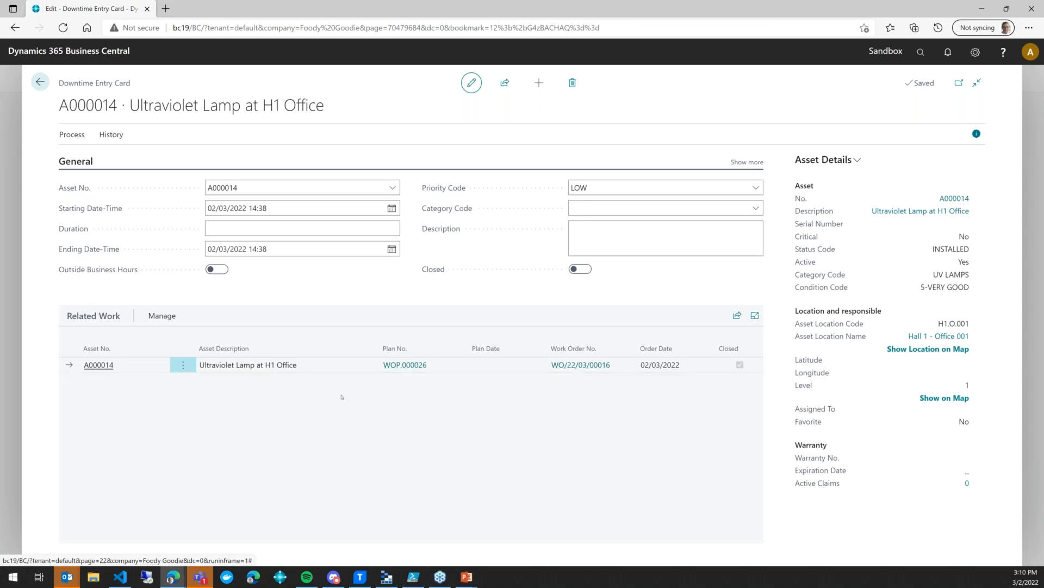
Open the posted work order related to the downtime entry, check its failure codes, and close the failures list
{"action": "left_click", "coordinate": [588, 368]}
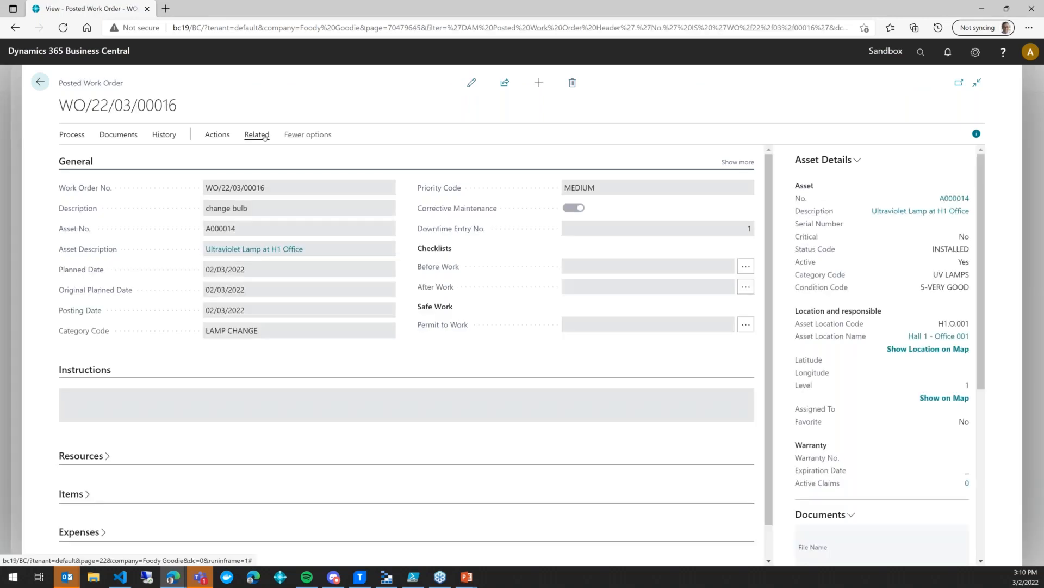
{"action": "left_click", "coordinate": [257, 135]}
{"action": "left_click", "coordinate": [108, 163]}
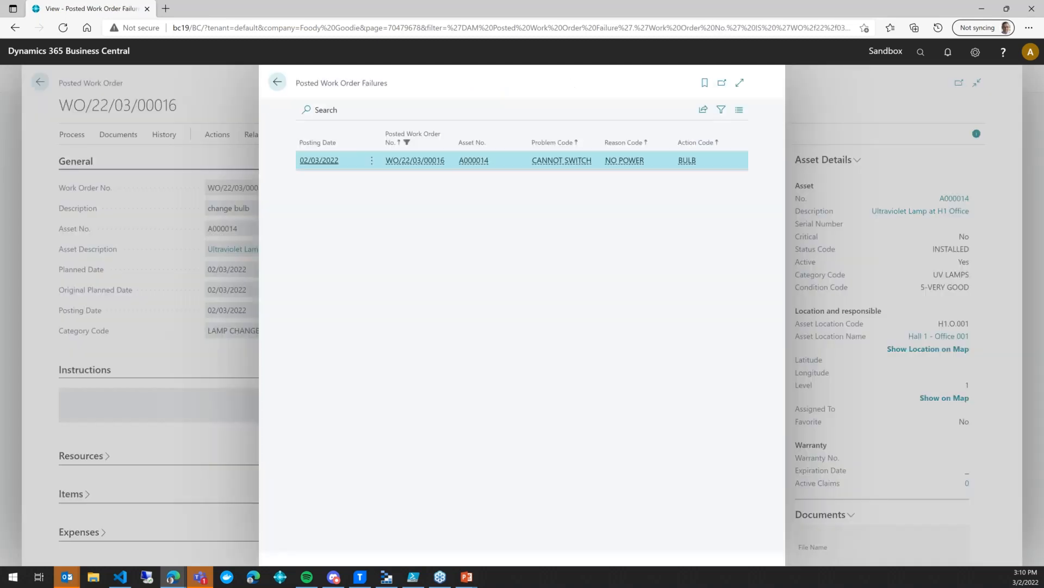
{"action": "left_click", "coordinate": [277, 83]}
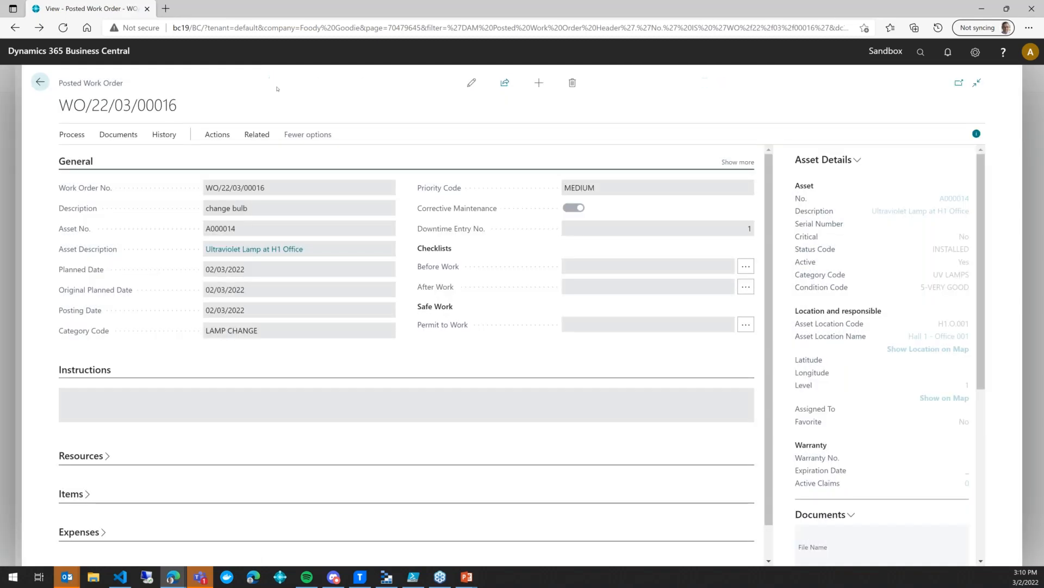
Display the posted failures from the downtime entry card of lamp A000014, and return to the Asset Manager home page
{"action": "left_click", "coordinate": [112, 136]}
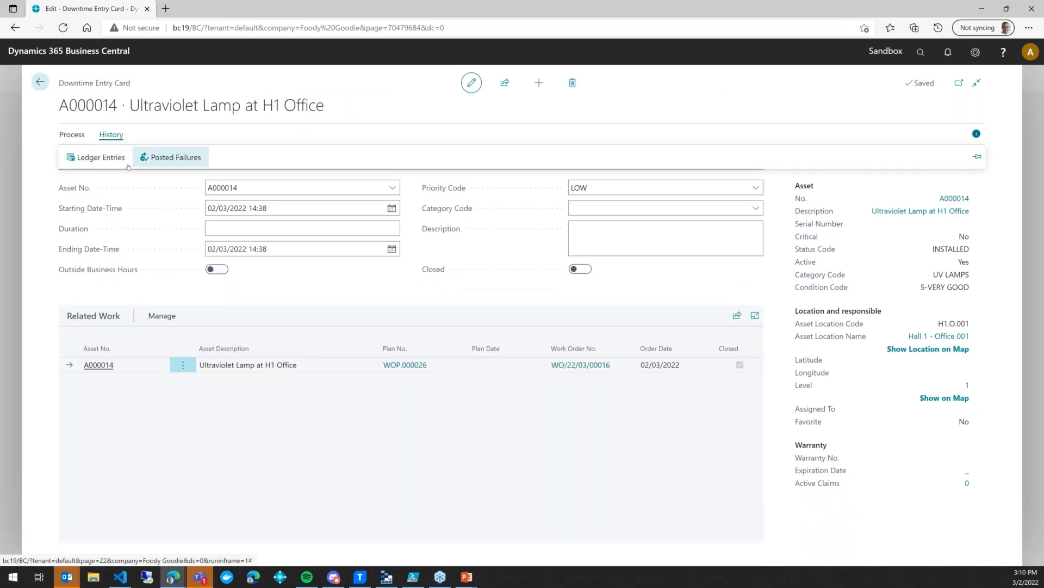
{"action": "left_click", "coordinate": [170, 158]}
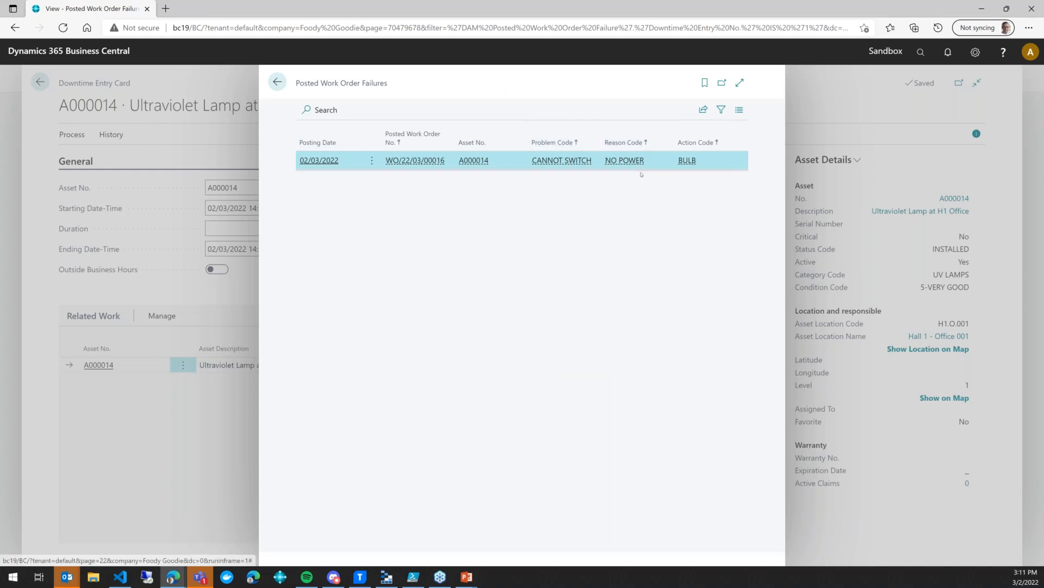
{"action": "left_click", "coordinate": [277, 81]}
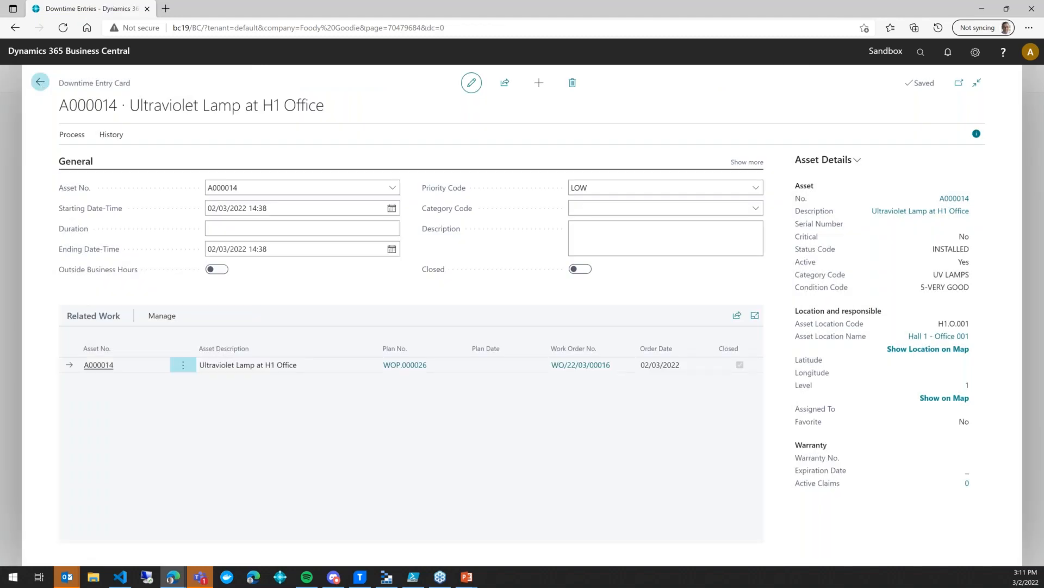
{"action": "left_click", "coordinate": [40, 81]}
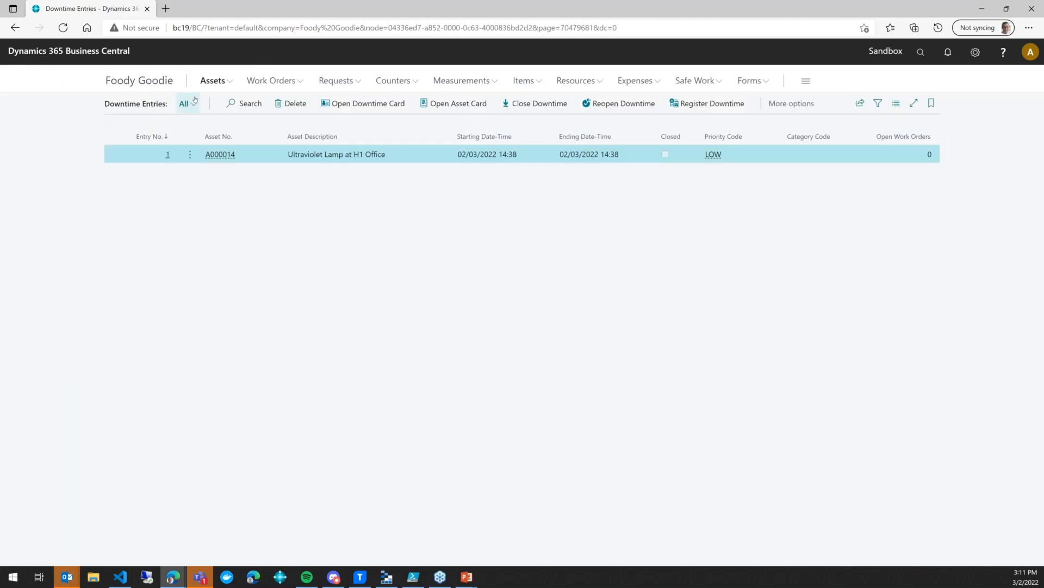
{"action": "left_click", "coordinate": [160, 83]}
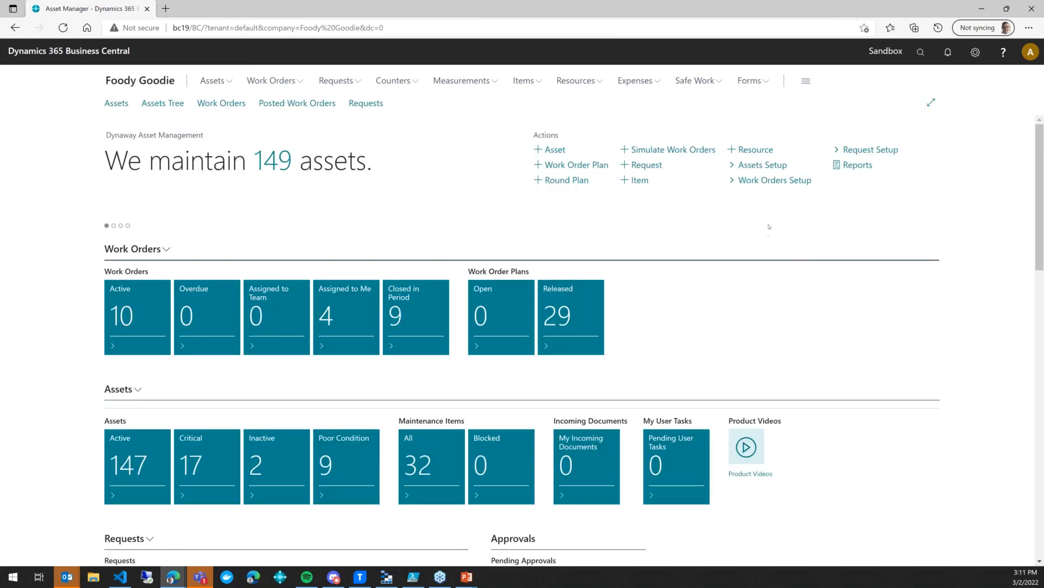
Run the Failures by Assets work order report for all assets and export it as a Microsoft Excel document with data and layout
{"action": "left_click", "coordinate": [857, 165]}
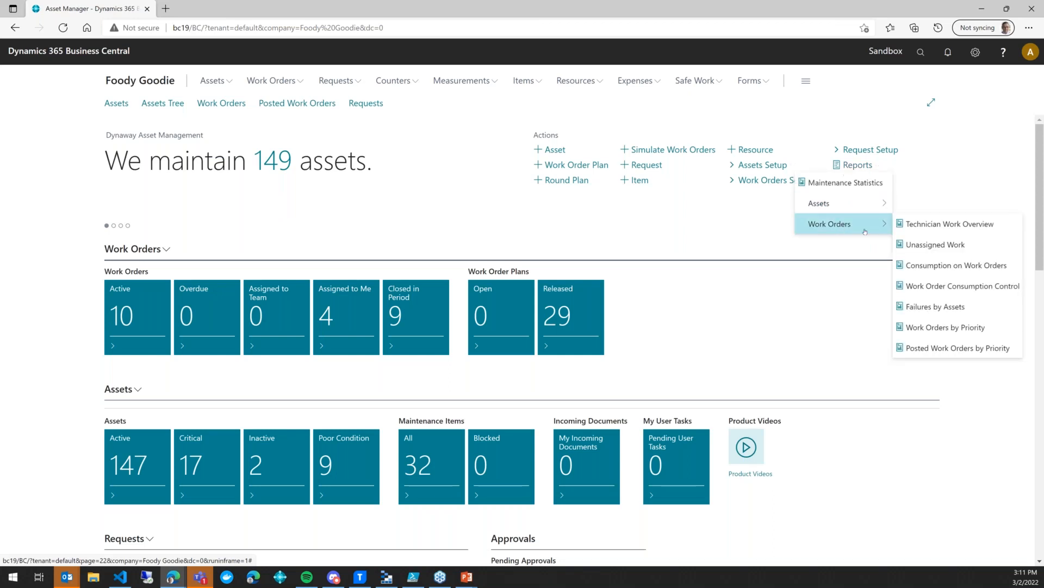
{"action": "left_click", "coordinate": [961, 308]}
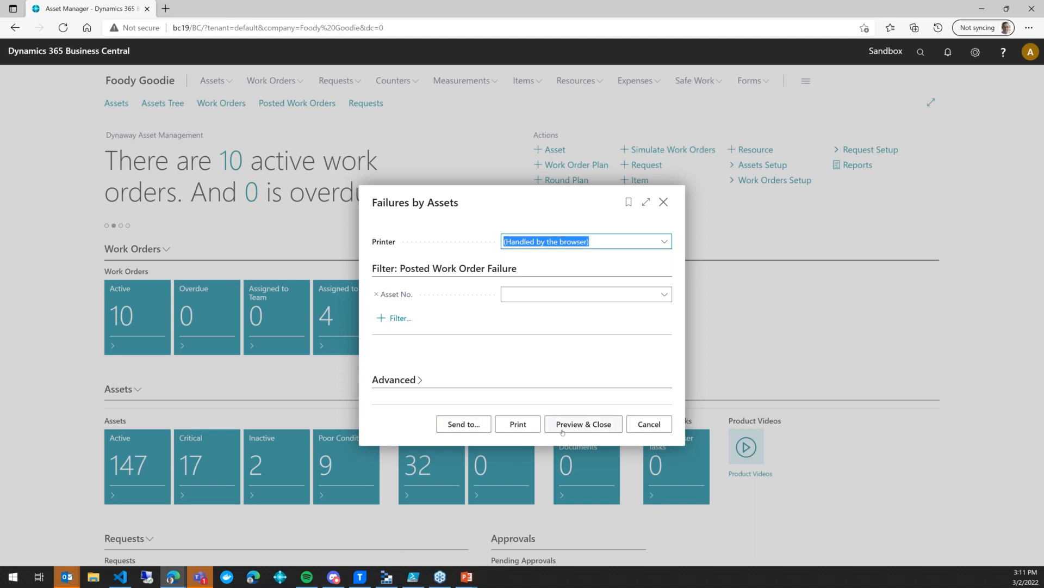
{"action": "left_click", "coordinate": [477, 425]}
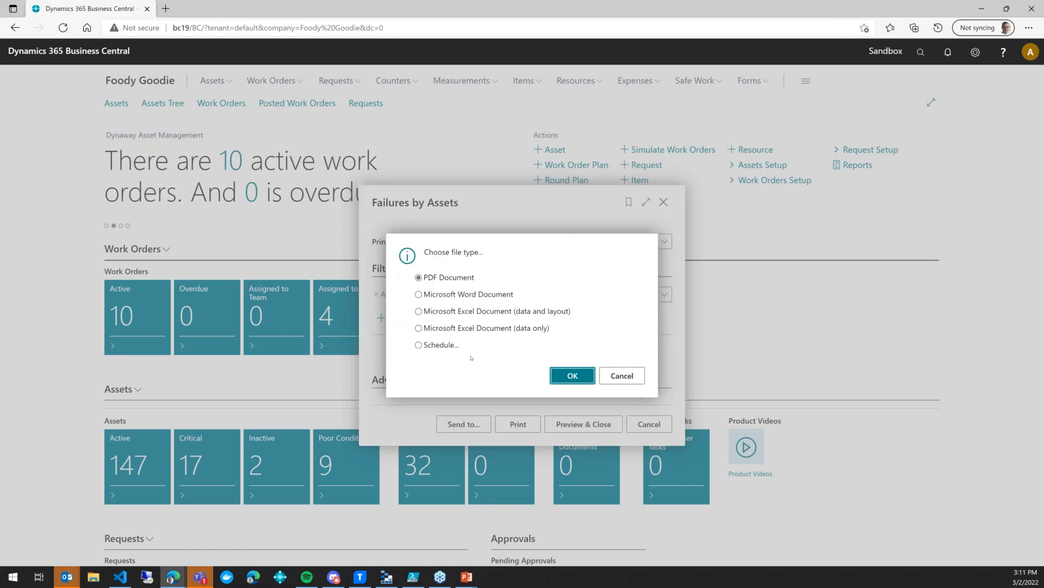
{"action": "left_click", "coordinate": [493, 313]}
{"action": "left_click", "coordinate": [573, 373]}
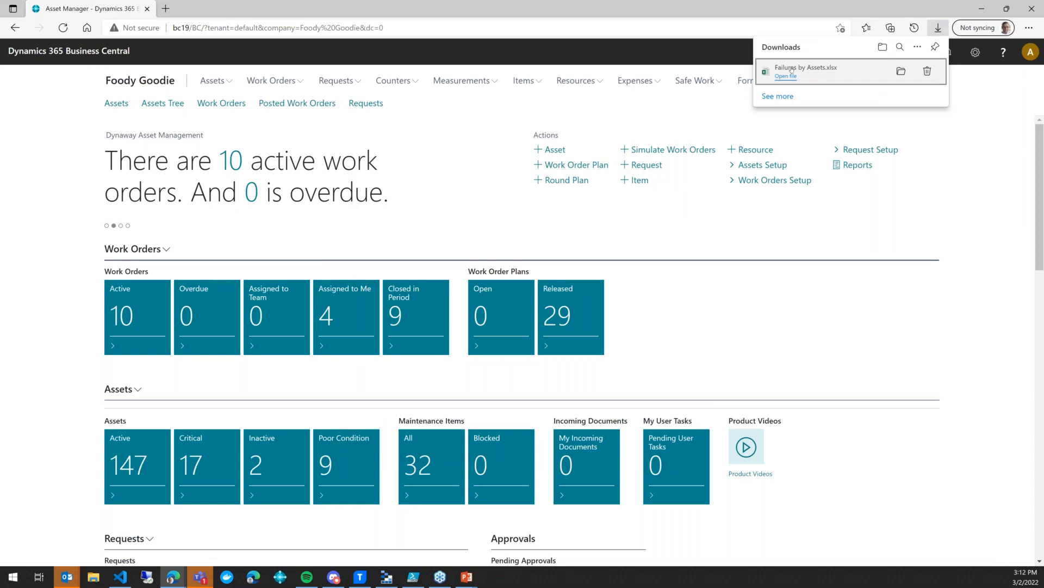
Open the downloaded Failures by Assets.xlsx in Excel and close Document Recovery, removing the recovered files
{"action": "left_click", "coordinate": [788, 76]}
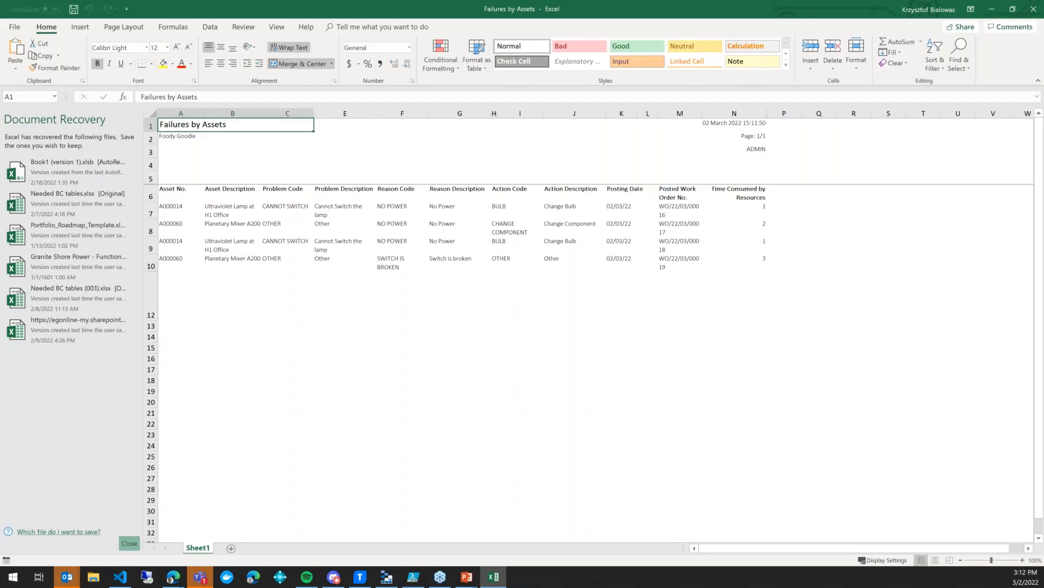
{"action": "left_click", "coordinate": [129, 543]}
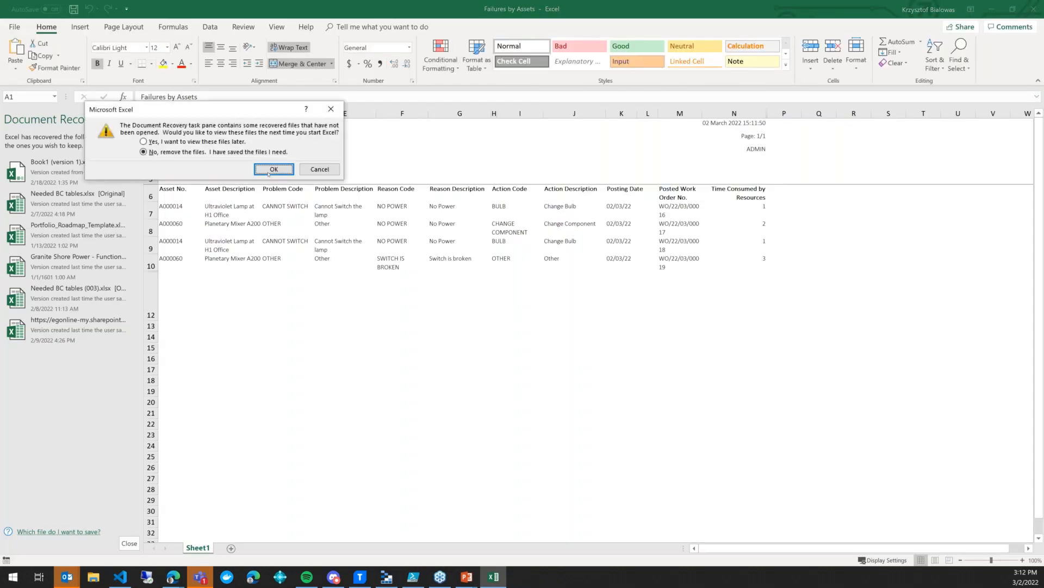
{"action": "left_click", "coordinate": [273, 168]}
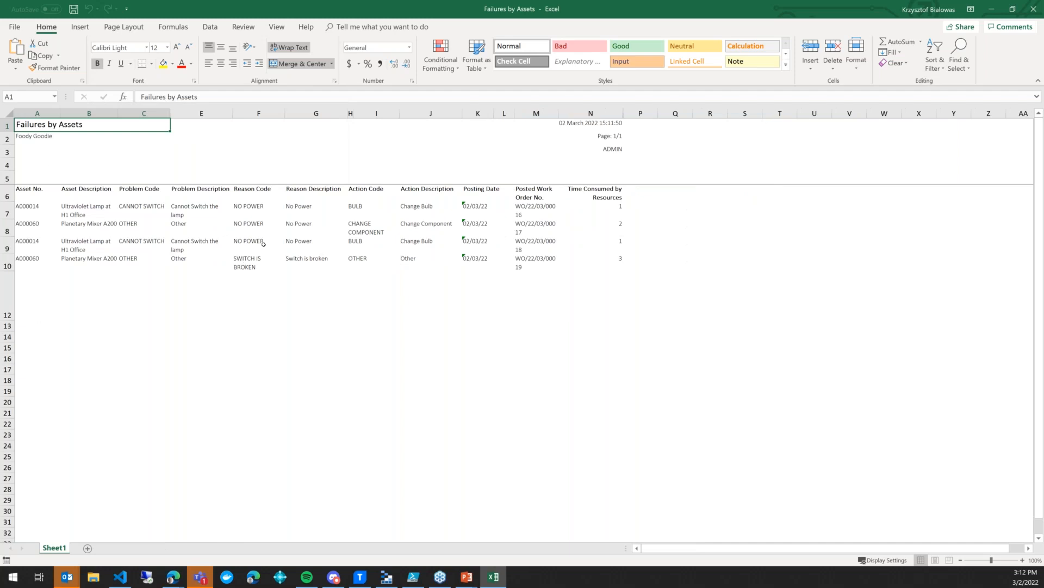
Examine the report's assets, problem, reason and action codes, posting dates, posted work order numbers and time consumed by resources
{"action": "left_click_drag", "start_coordinate": [26, 205], "coordinate": [32, 245]}
{"action": "left_click_drag", "start_coordinate": [131, 191], "coordinate": [204, 256]}
{"action": "left_click_drag", "start_coordinate": [375, 177], "coordinate": [375, 316]}
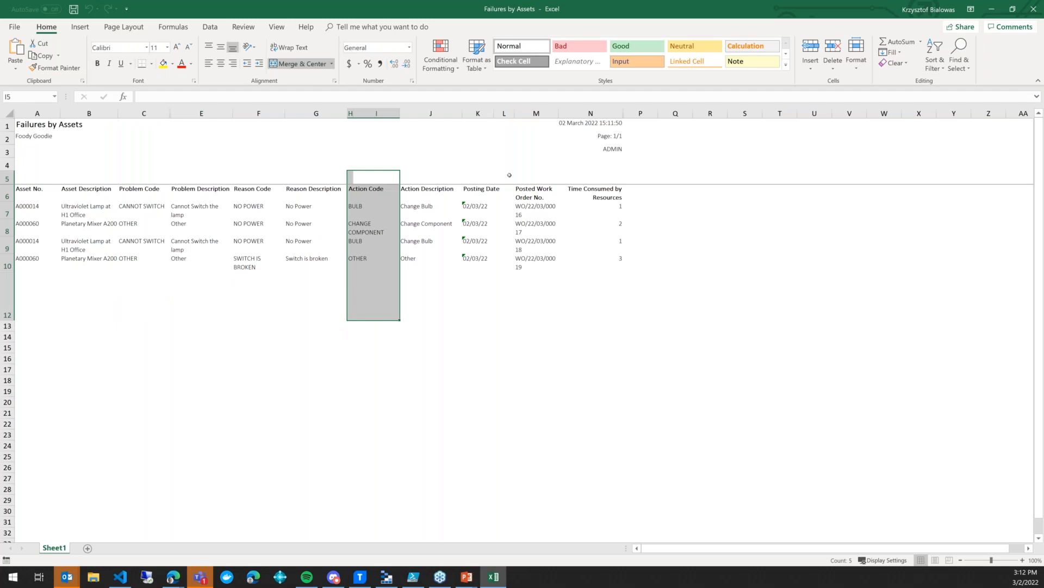
{"action": "left_click_drag", "start_coordinate": [490, 161], "coordinate": [492, 292]}
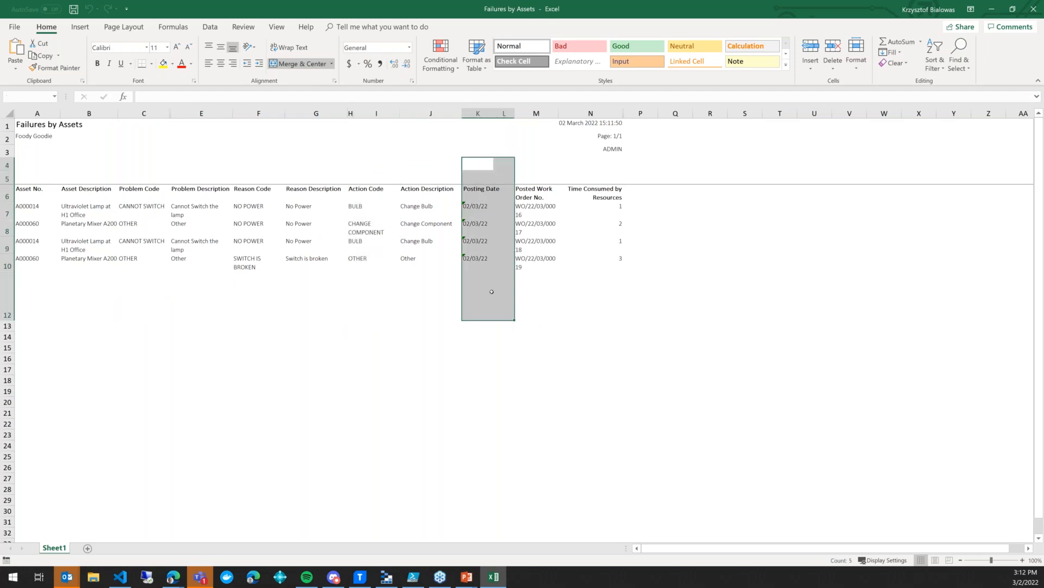
{"action": "left_click_drag", "start_coordinate": [541, 165], "coordinate": [524, 285]}
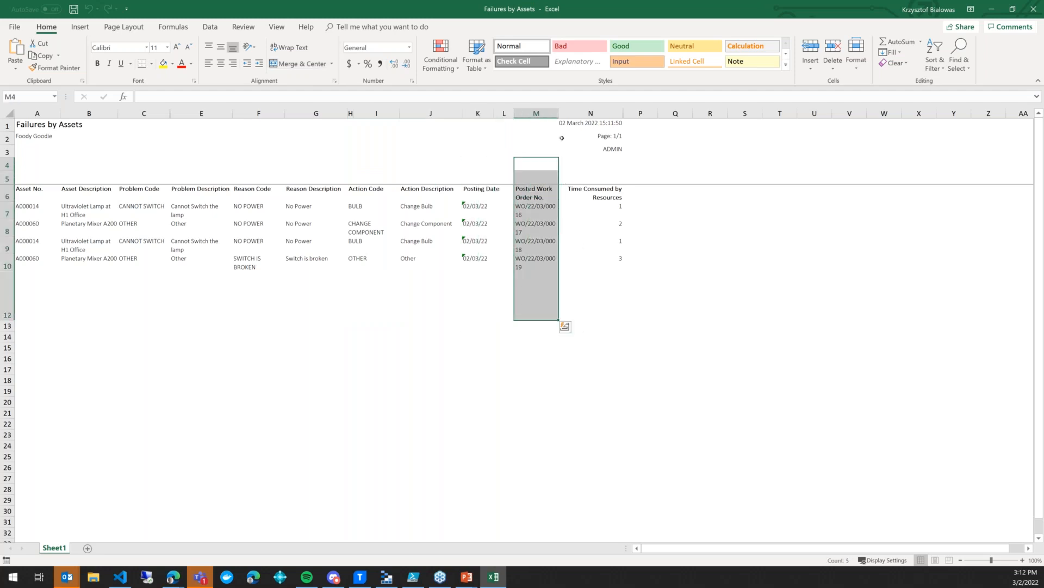
{"action": "left_click_drag", "start_coordinate": [561, 112], "coordinate": [561, 113]}
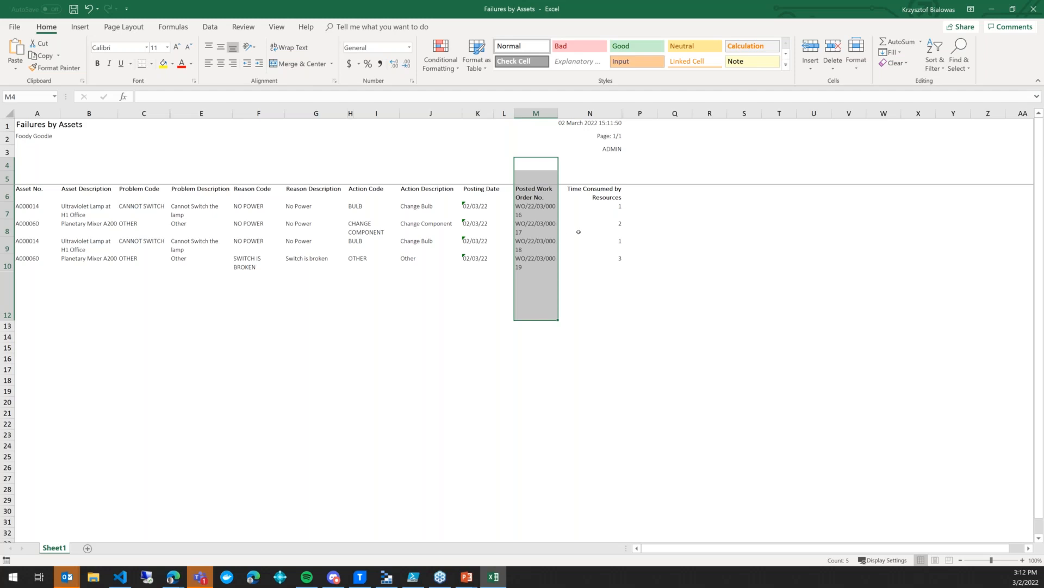
{"action": "left_click", "coordinate": [591, 206]}
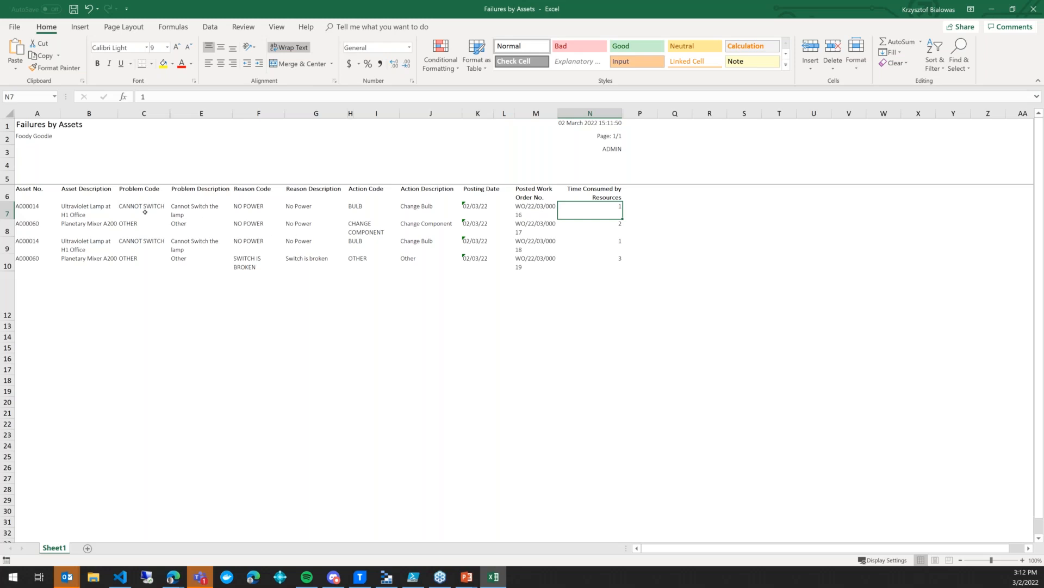
{"action": "left_click", "coordinate": [180, 209]}
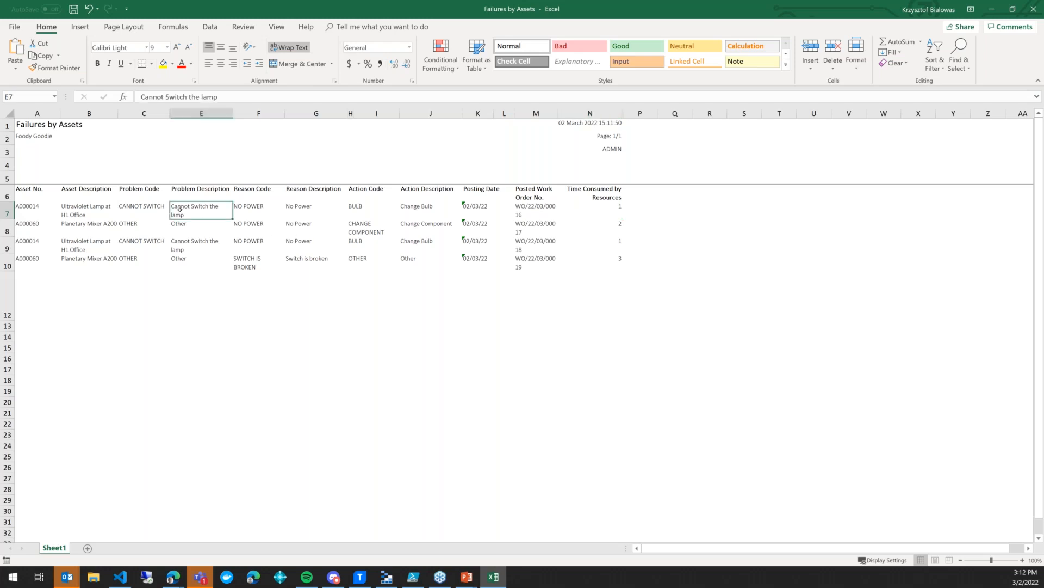
{"action": "left_click", "coordinate": [290, 206]}
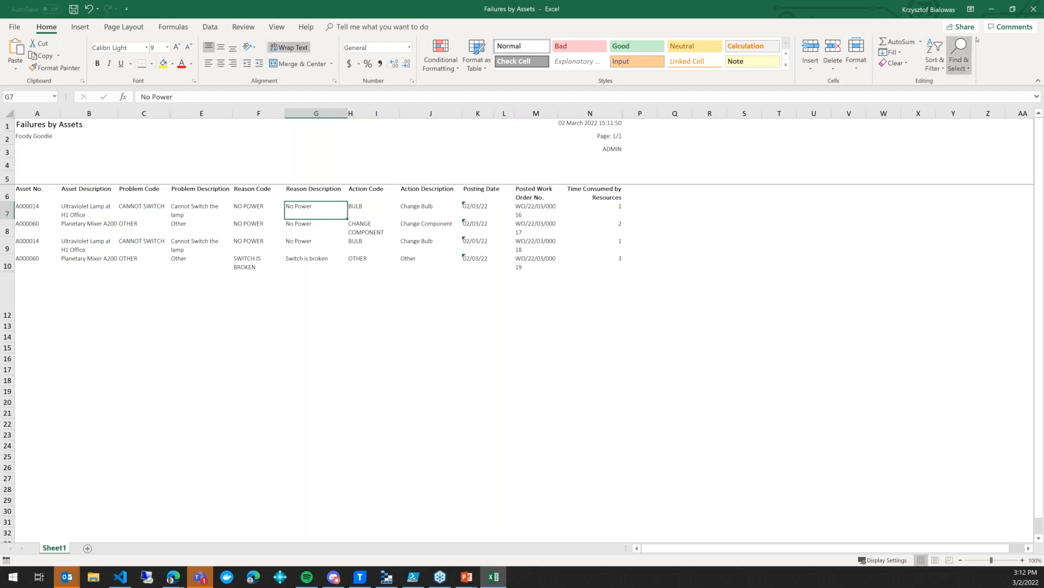
Minimize the workbook, switch to the running PowerPoint slide show and advance to the "What's next?" slide
{"action": "left_click", "coordinate": [991, 10]}
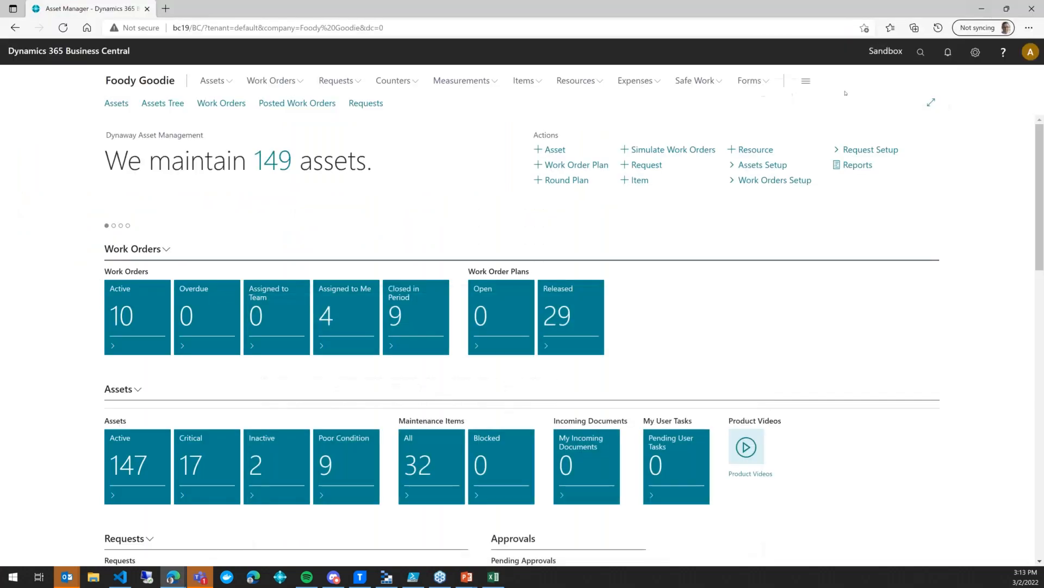
{"action": "left_click", "coordinate": [467, 576]}
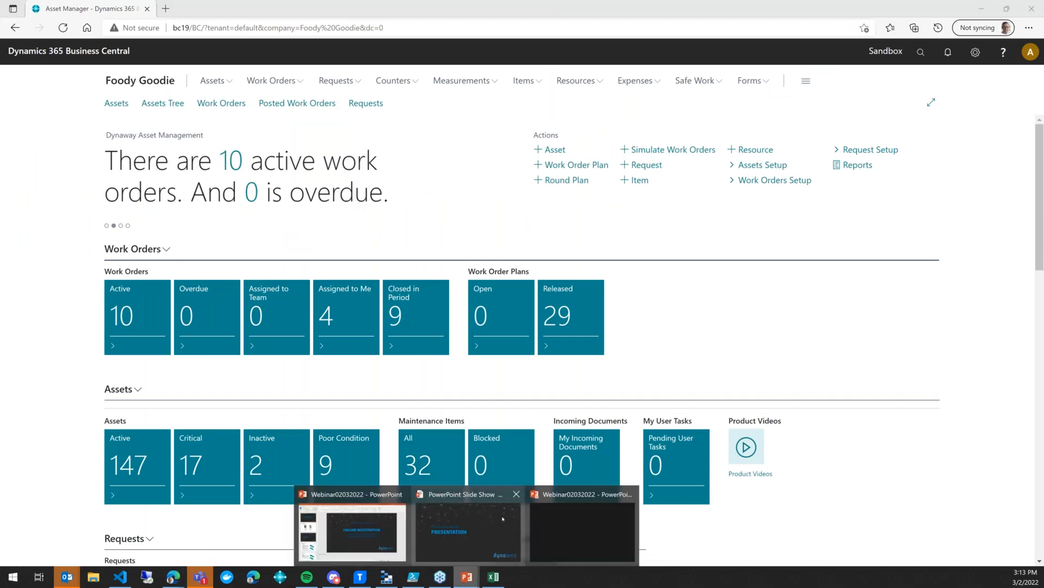
{"action": "left_click", "coordinate": [503, 518]}
{"action": "left_click", "coordinate": [640, 282]}
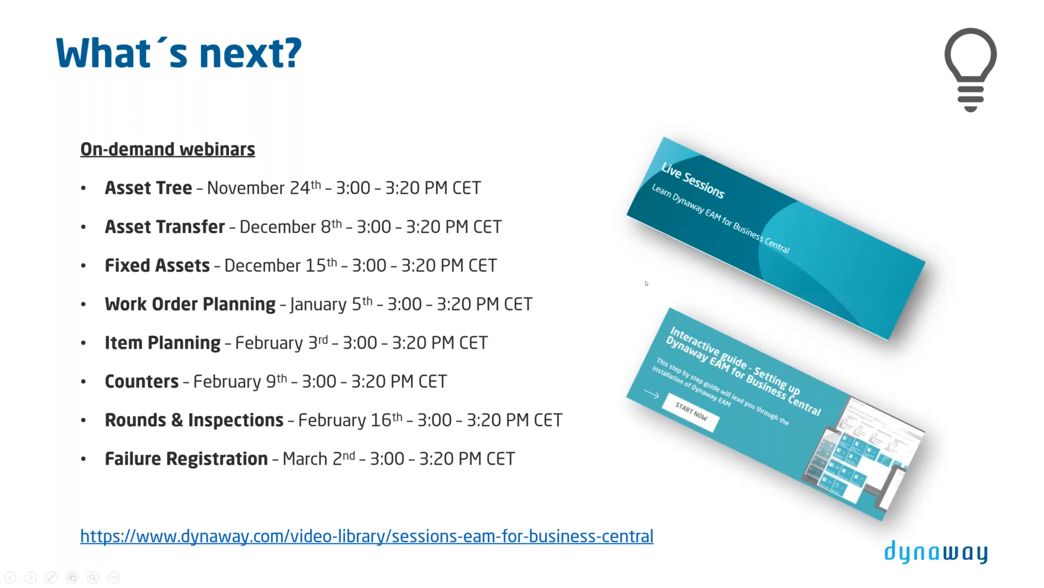